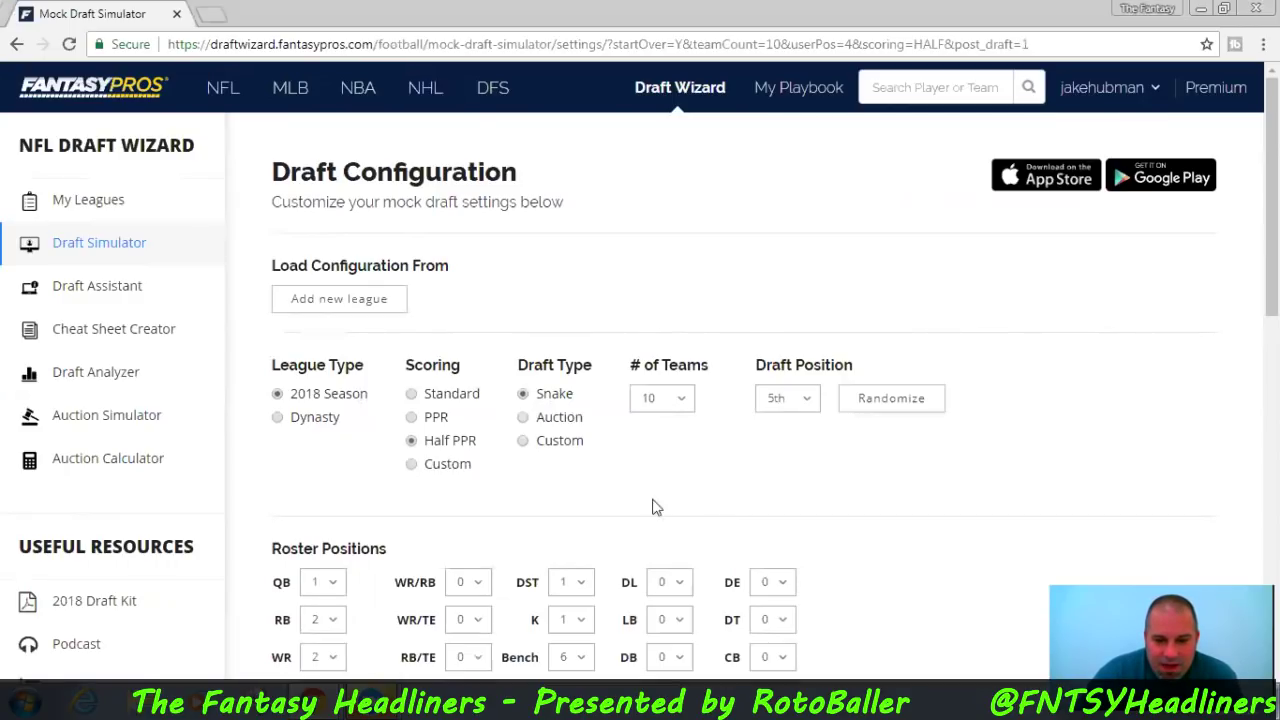
# Start the 10-team half-PPR snake mock draft from the 5th position with the existing roster and expert-ranking settings
pyautogui.scroll(-2, 612, 500)
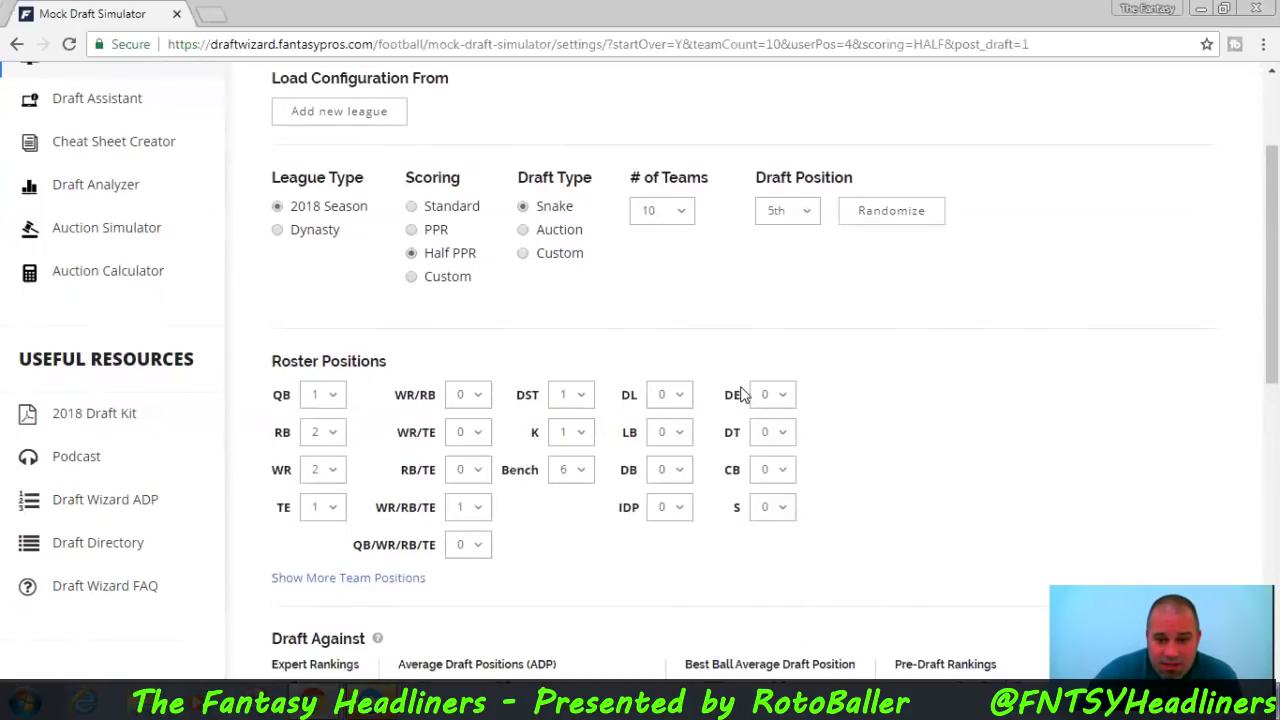
pyautogui.scroll(-1, 865, 435)
pyautogui.scroll(-3, 865, 435)
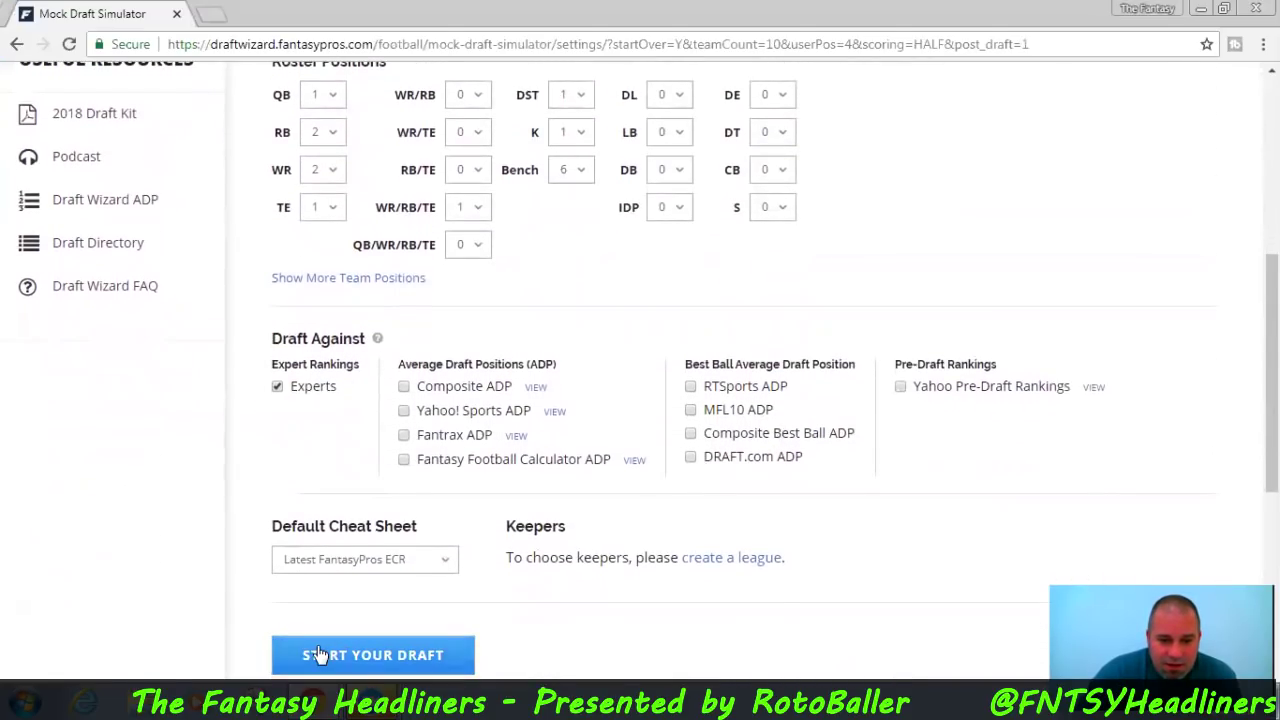
pyautogui.click(345, 655)
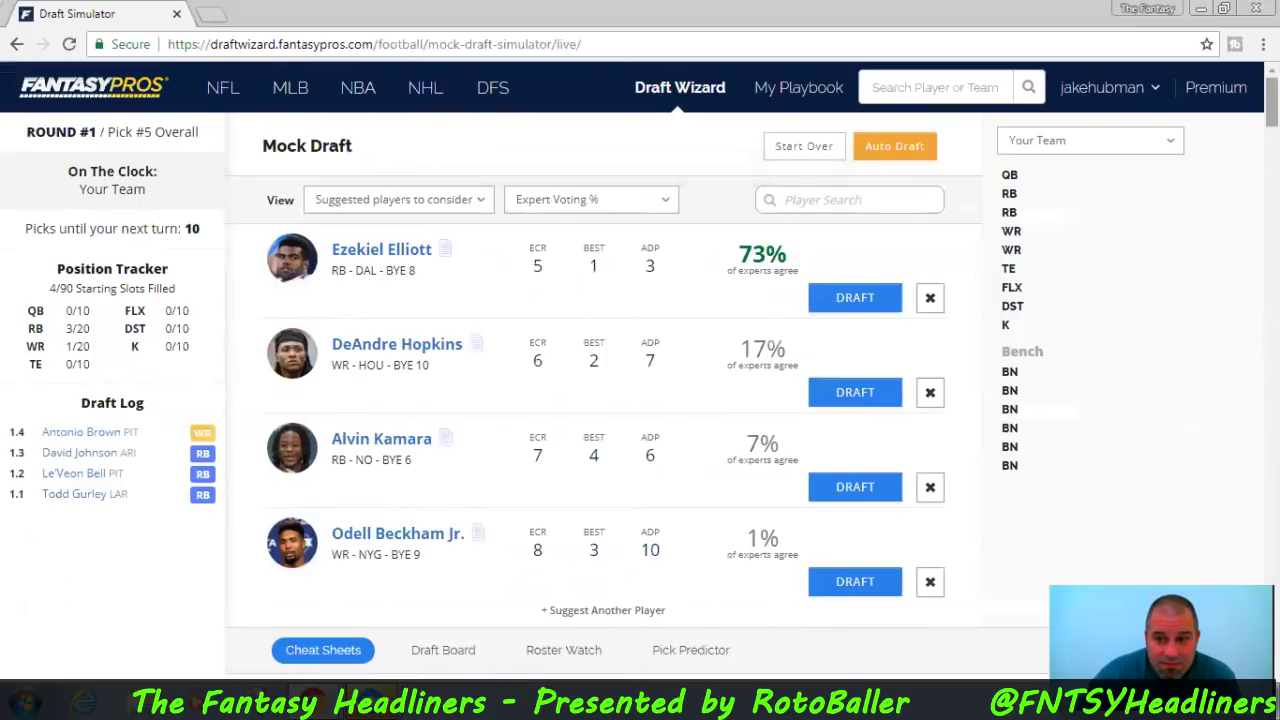
# Hide drafted players in the cheat sheets
pyautogui.scroll(-1, 640, 370)
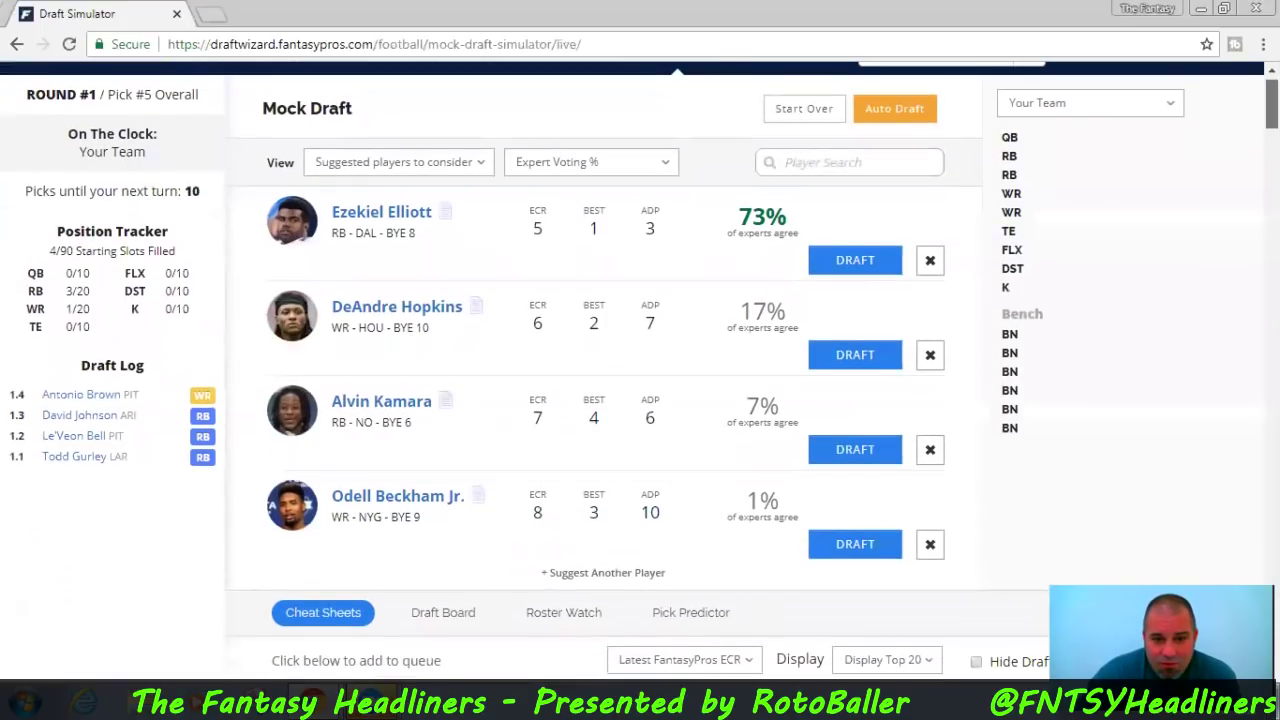
pyautogui.scroll(-1, 1059, 395)
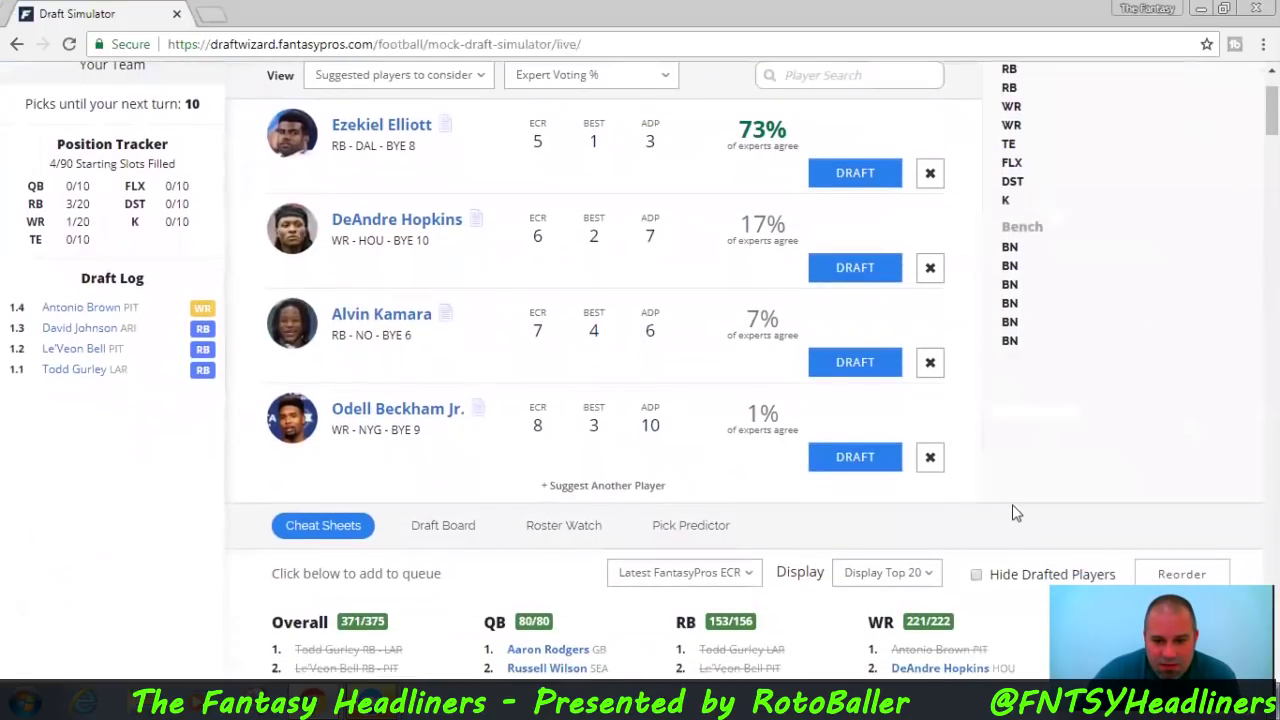
pyautogui.click(978, 578)
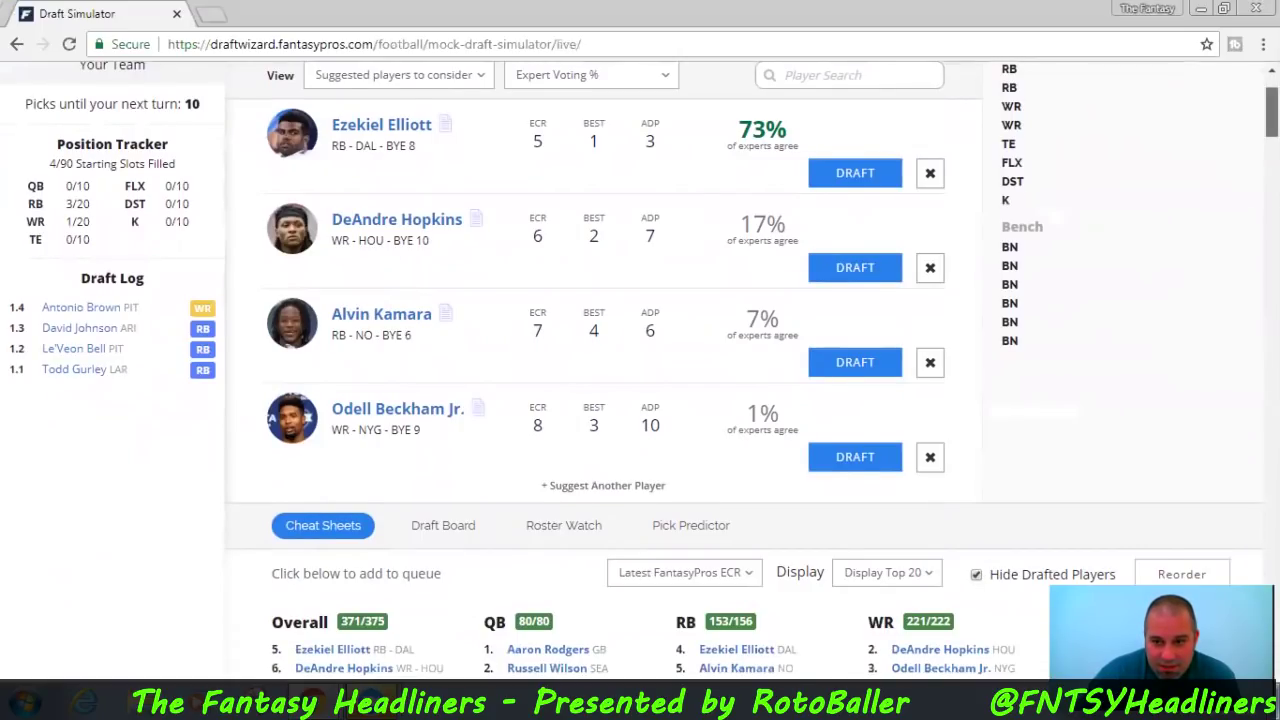
# Check the available players and draft wide receiver DeAndre Hopkins in round 1
pyautogui.scroll(2, 978, 578)
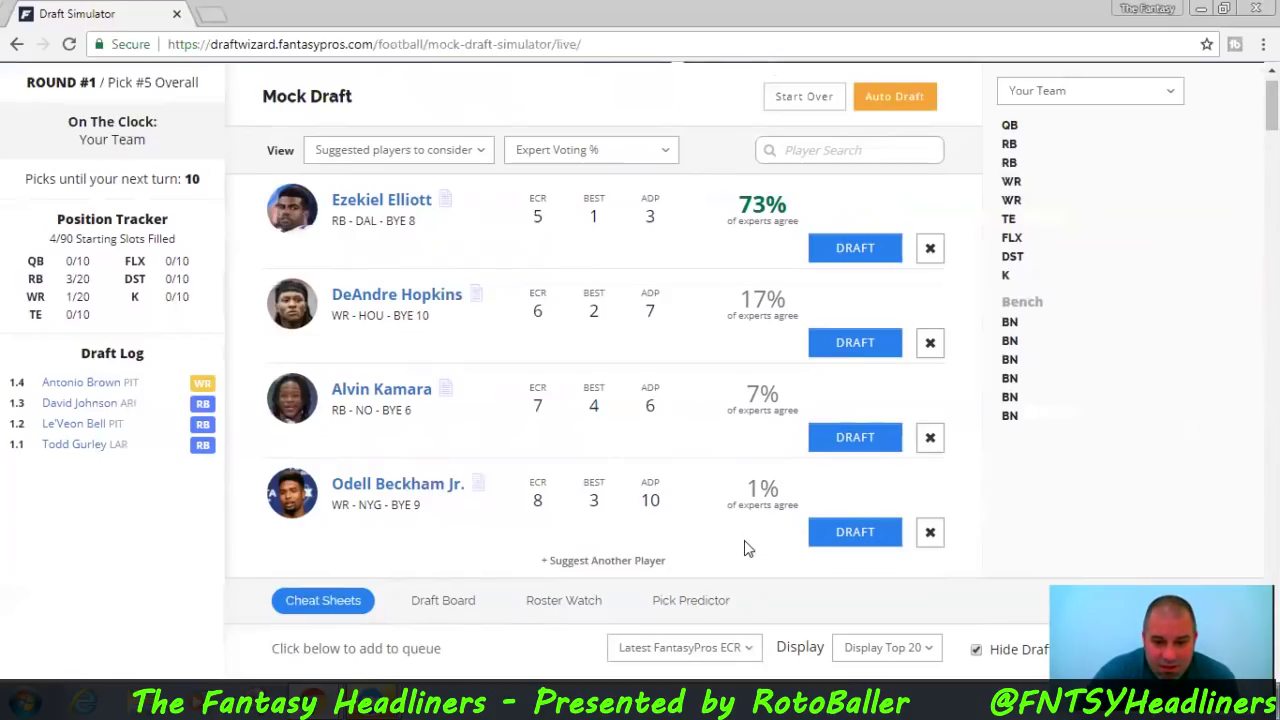
pyautogui.scroll(-1, 744, 548)
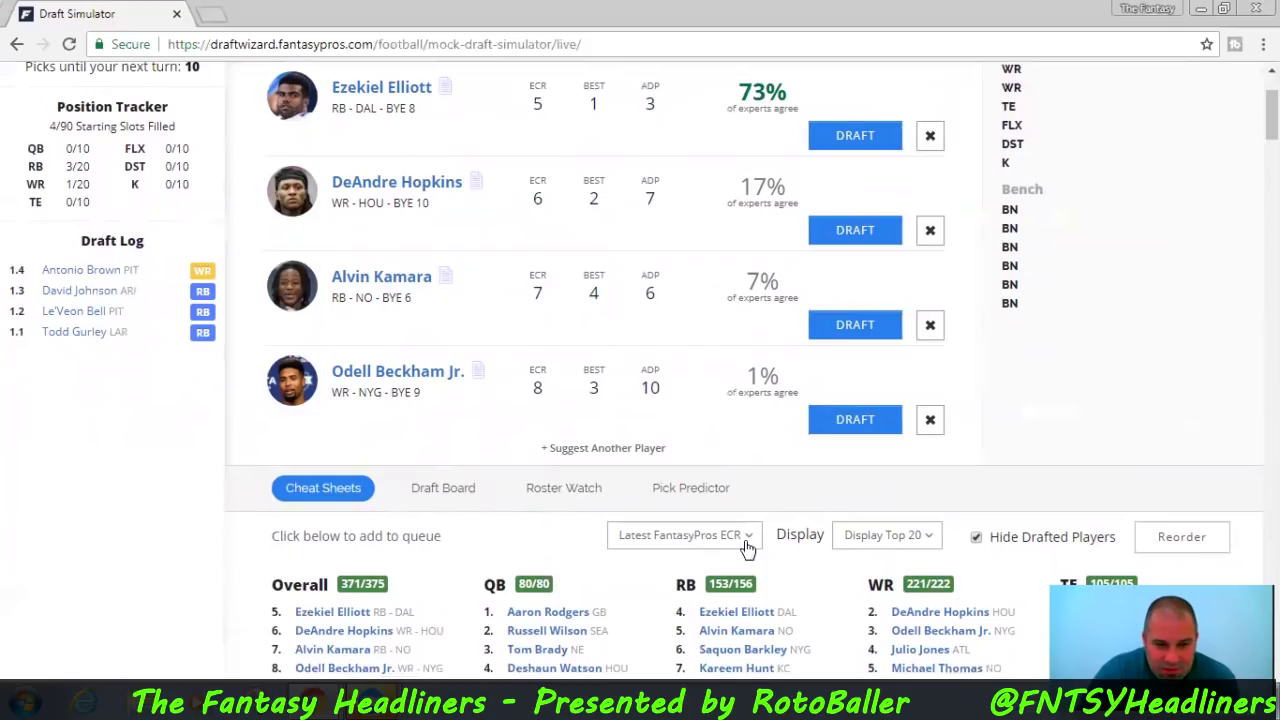
pyautogui.scroll(2, 744, 548)
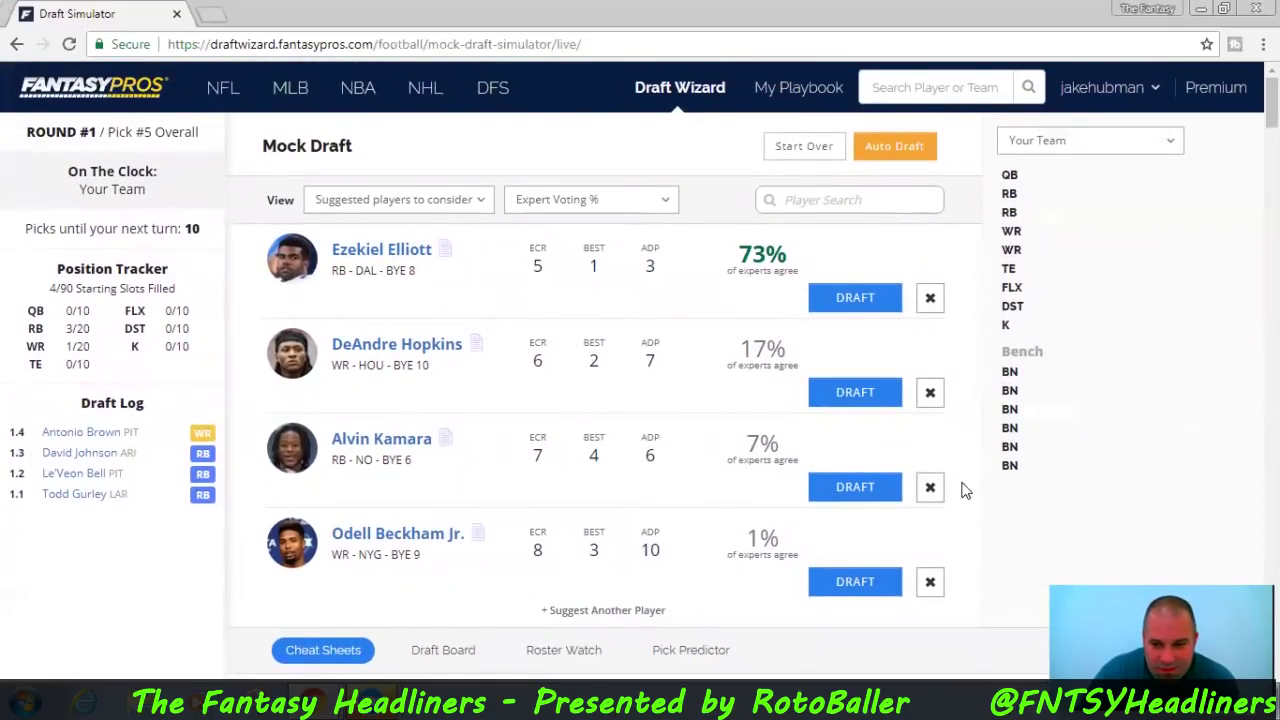
pyautogui.click(855, 392)
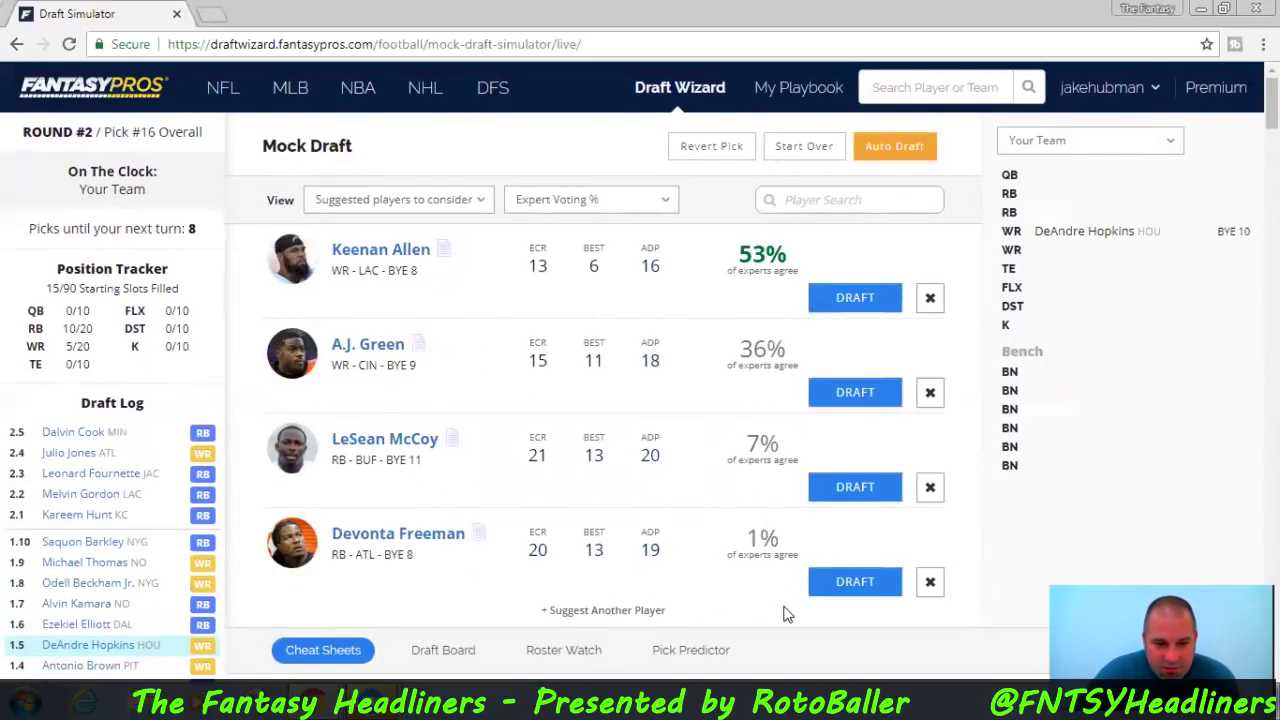
# Review the cheat sheet rankings and draft wide receiver Keenan Allen in round 2
pyautogui.scroll(-3, 785, 608)
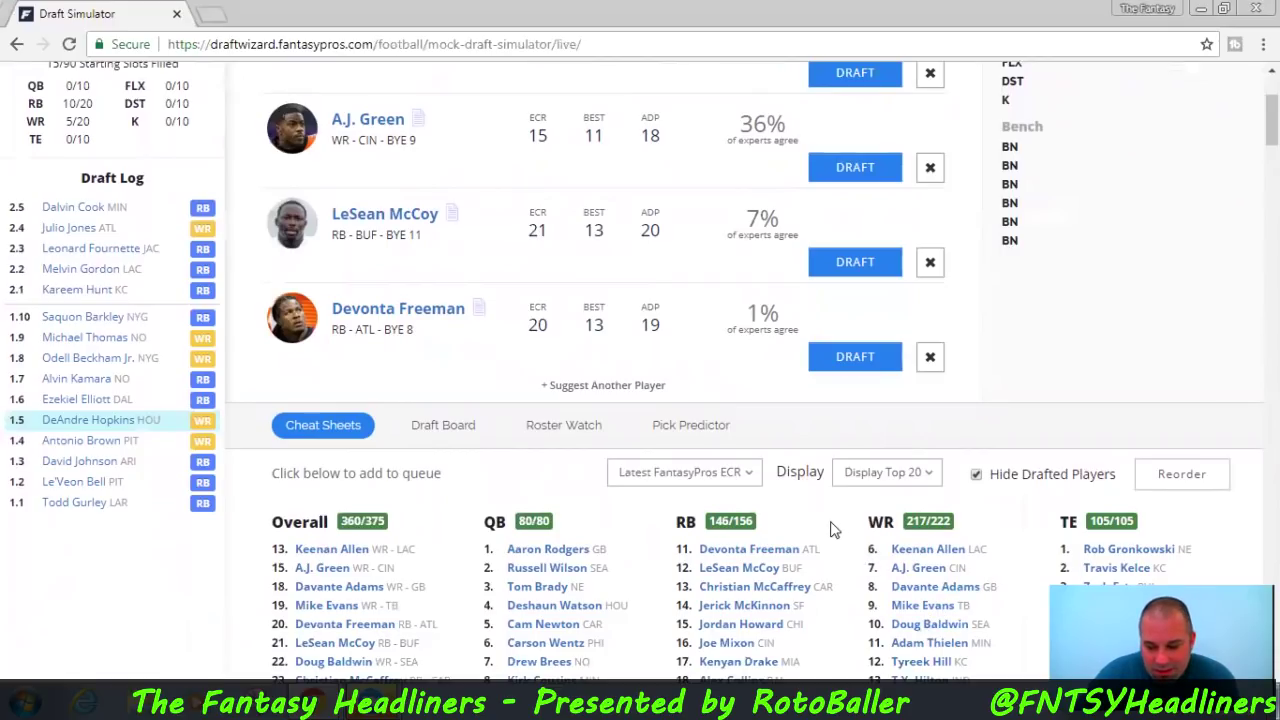
pyautogui.scroll(3, 835, 530)
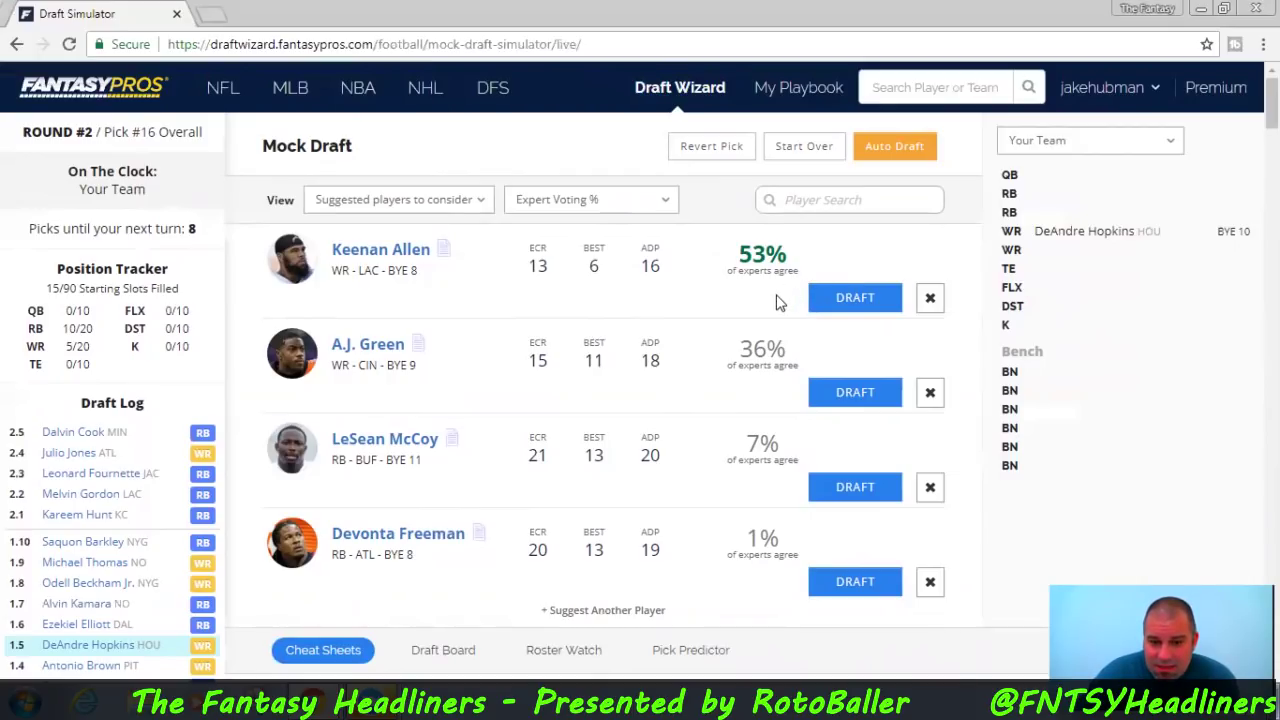
pyautogui.click(842, 303)
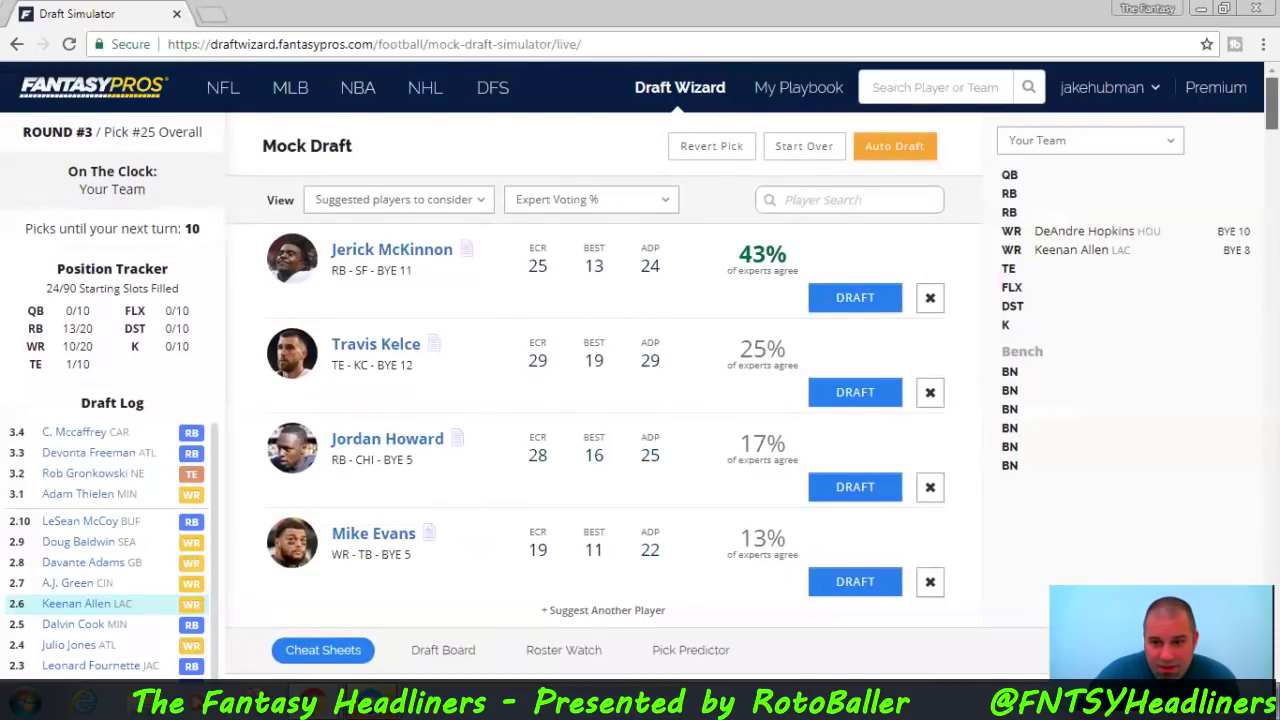
# Add Larry Fitzgerald from the wide receiver cheat sheet to the suggested players
pyautogui.scroll(-3, 640, 370)
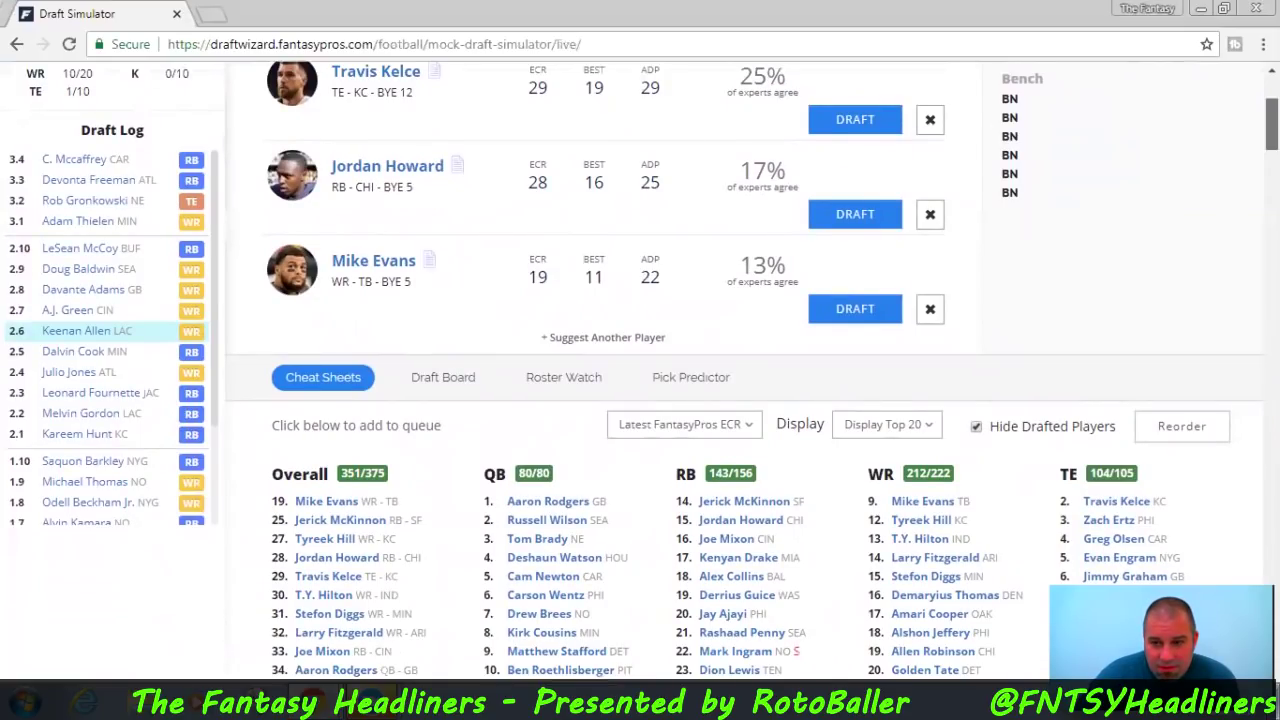
pyautogui.scroll(-1, 640, 370)
pyautogui.scroll(1, 640, 370)
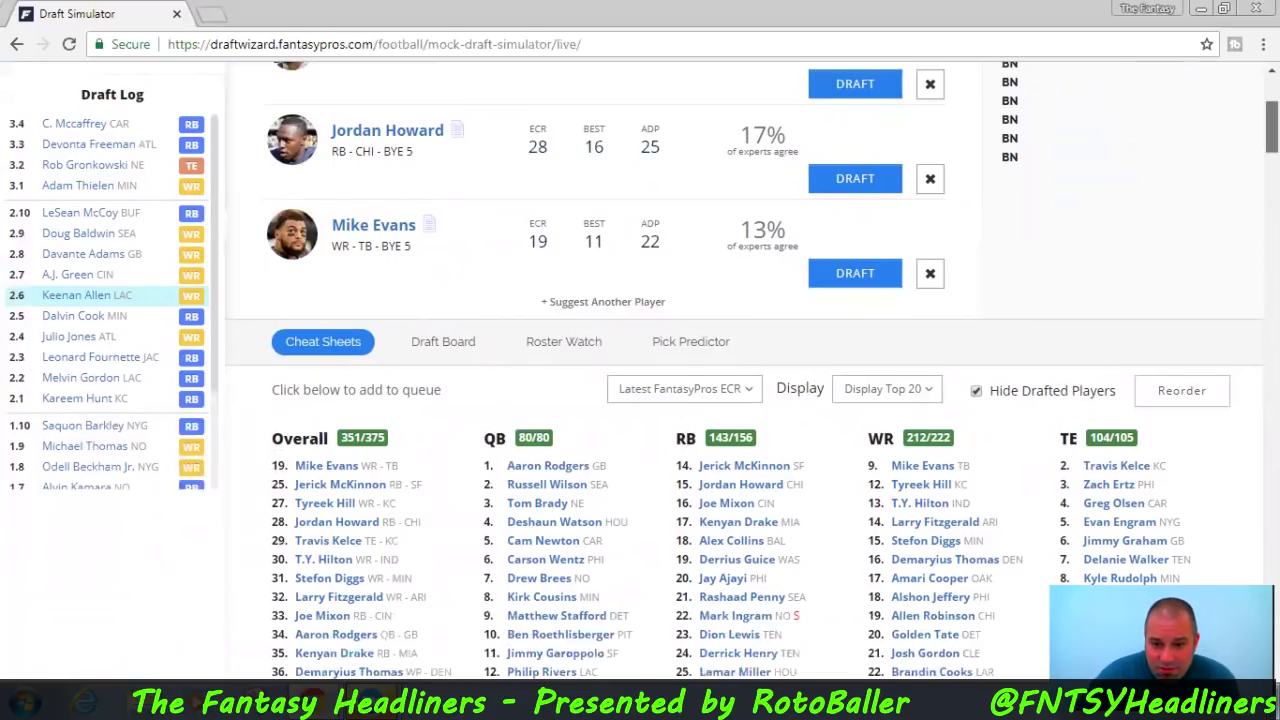
pyautogui.scroll(3, 640, 370)
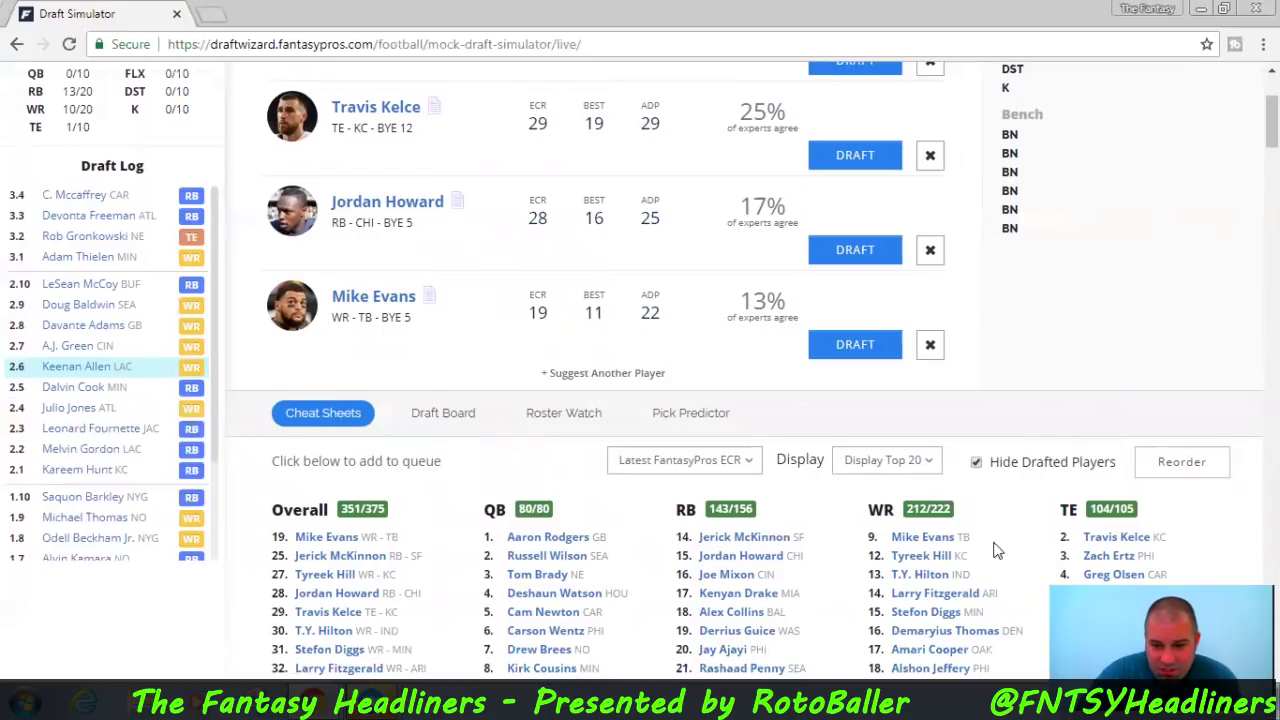
pyautogui.click(950, 595)
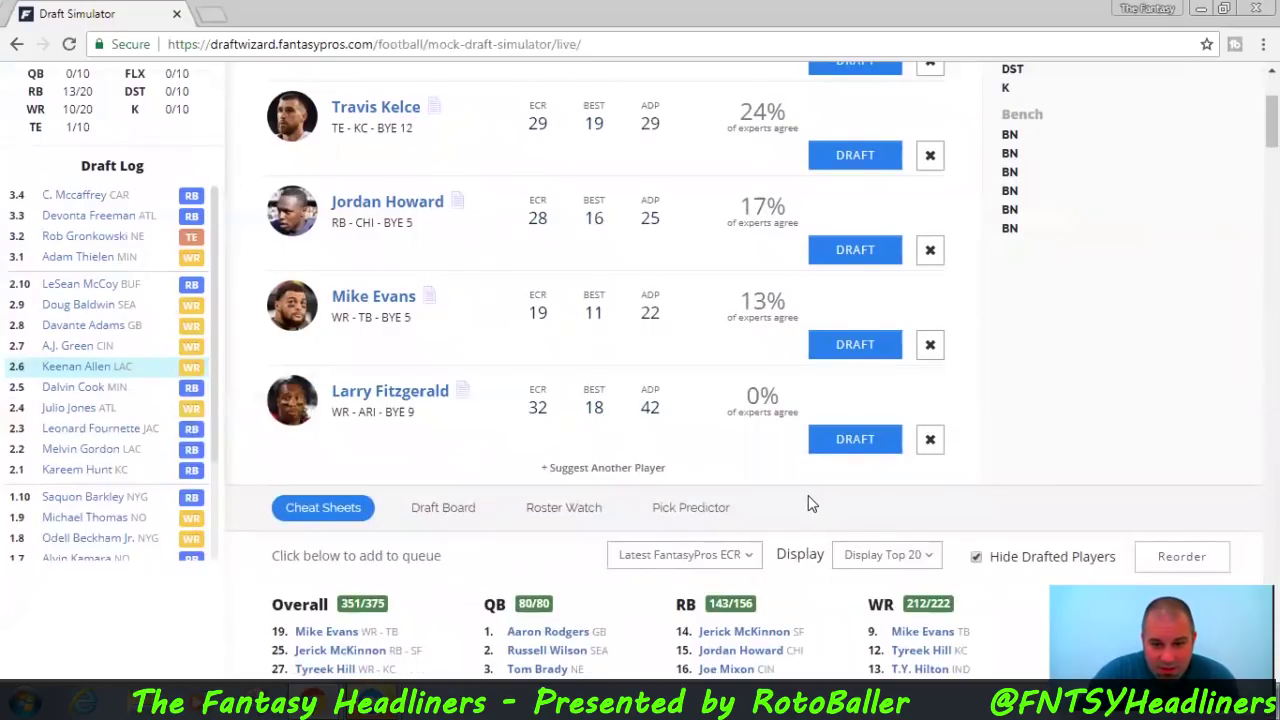
# Compare the suggested players and draft Larry Fitzgerald in round 3
pyautogui.scroll(1, 806, 512)
pyautogui.scroll(1, 805, 510)
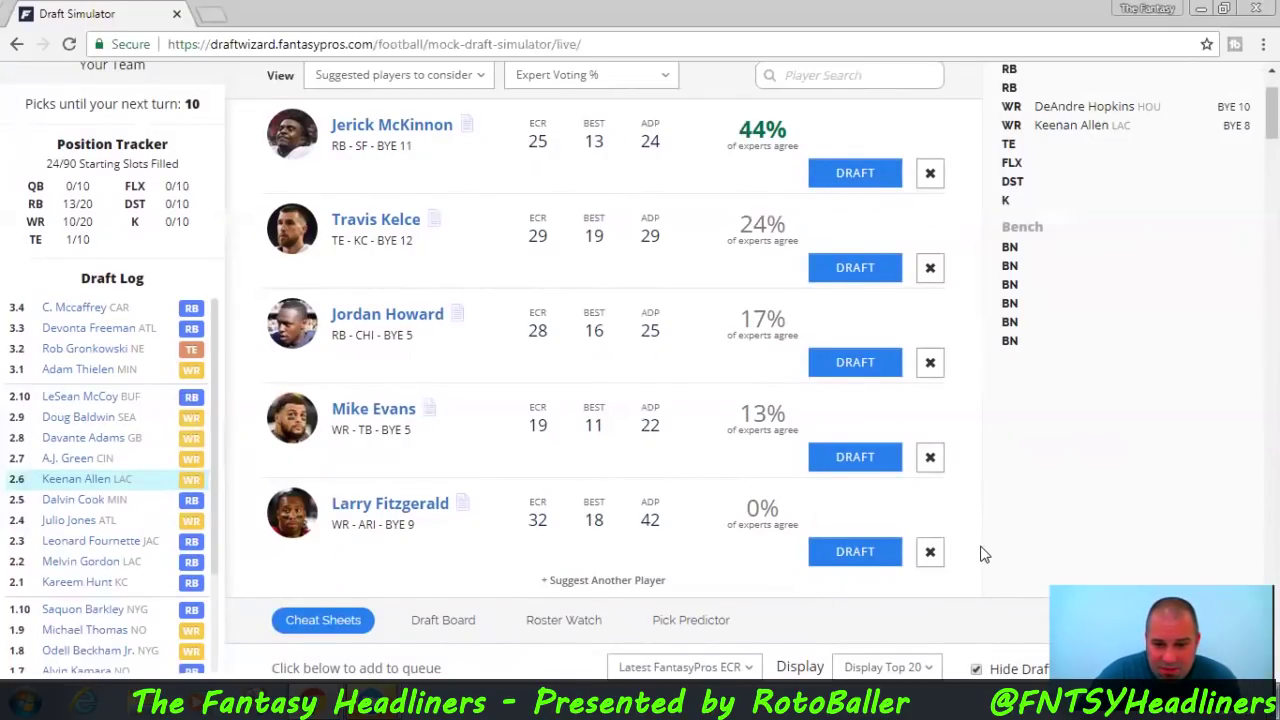
pyautogui.scroll(-3, 983, 554)
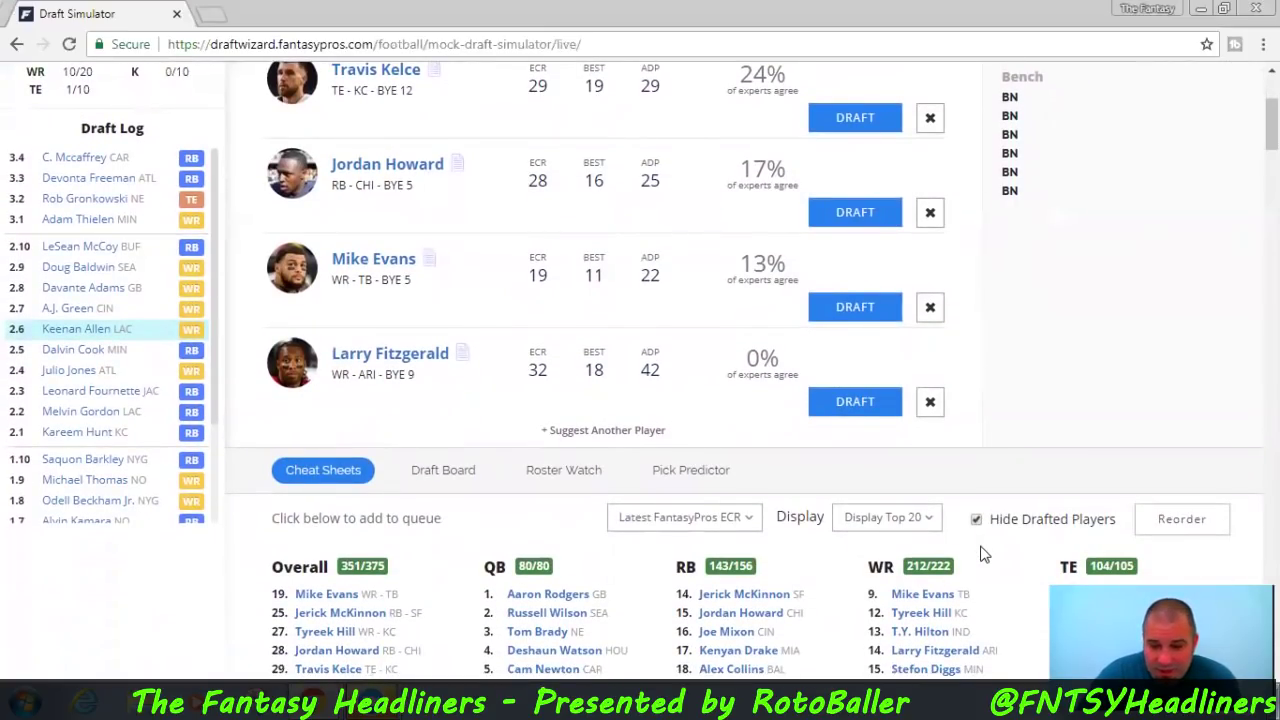
pyautogui.scroll(2, 980, 553)
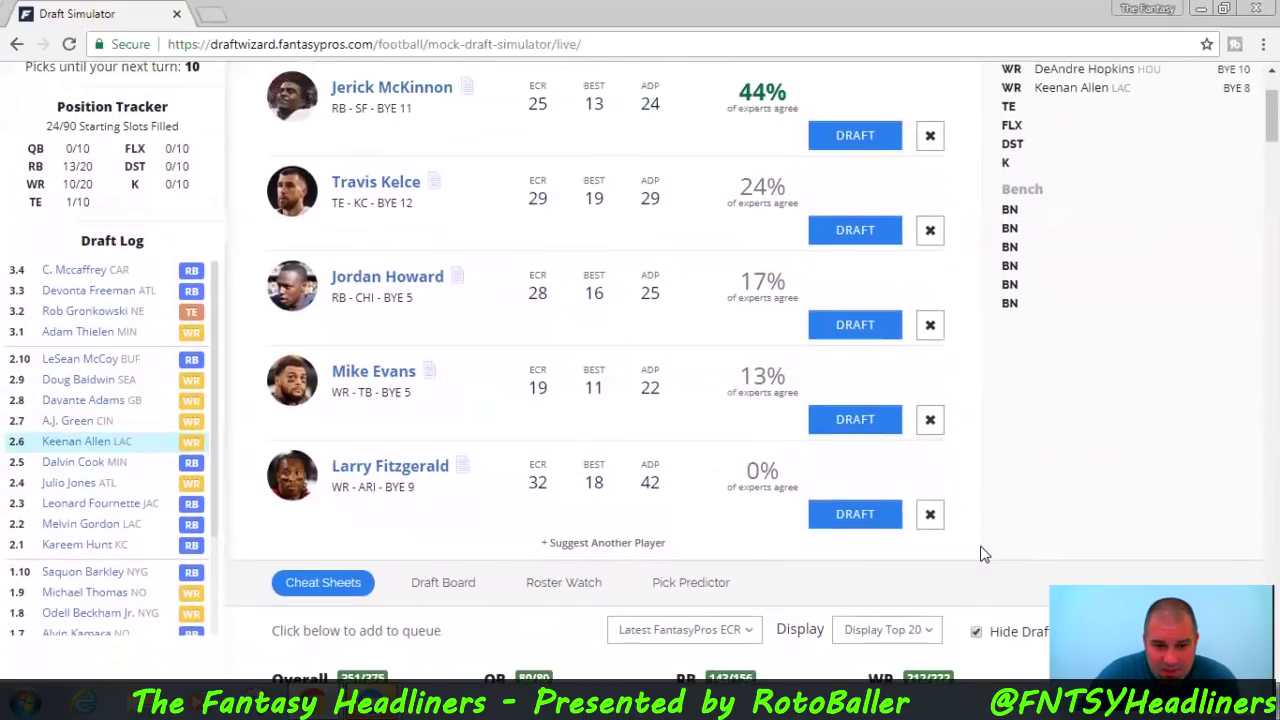
pyautogui.scroll(1, 980, 553)
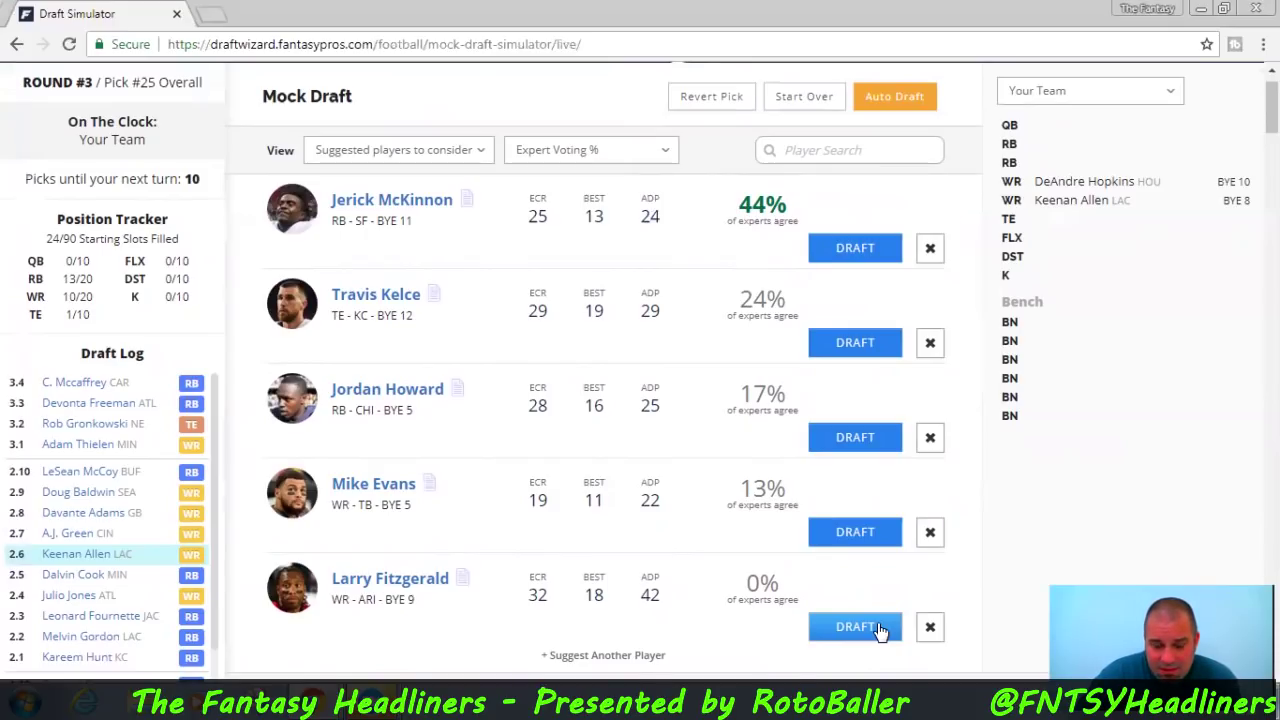
pyautogui.click(855, 627)
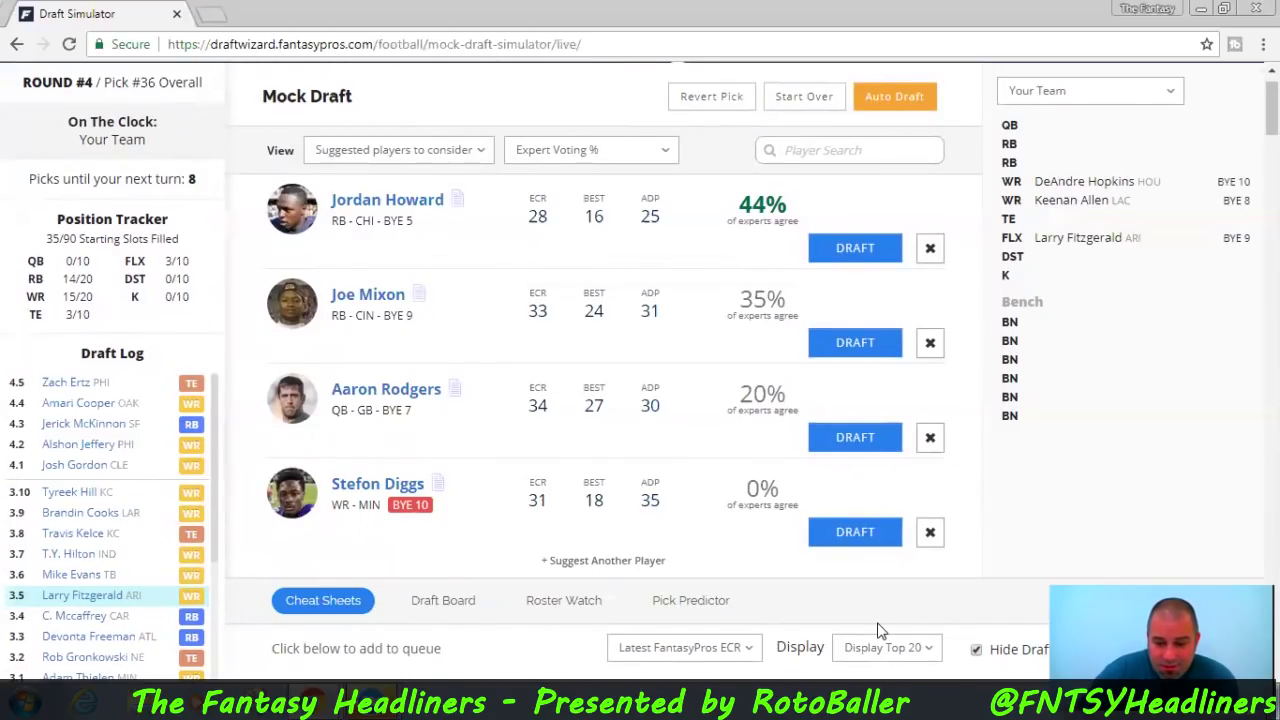
# Review the quarterback and other position rankings, and draft Aaron Rodgers in round 4
pyautogui.scroll(-2, 878, 630)
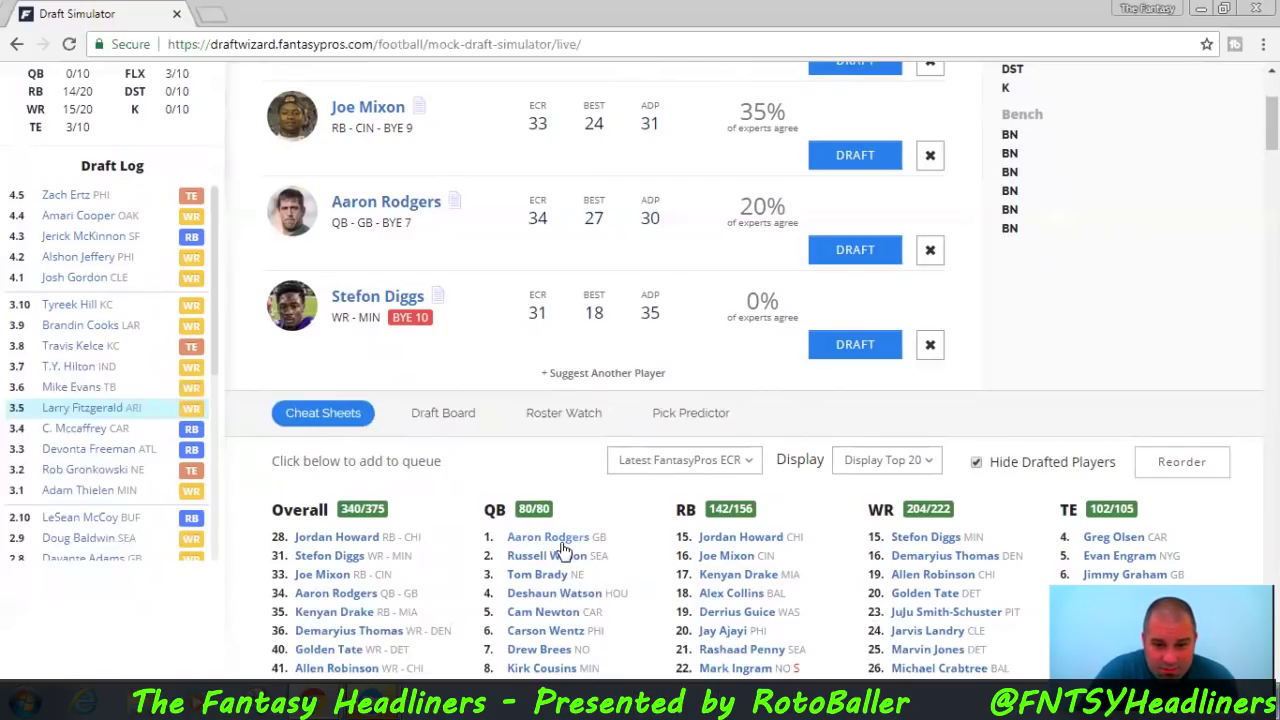
pyautogui.scroll(2, 597, 511)
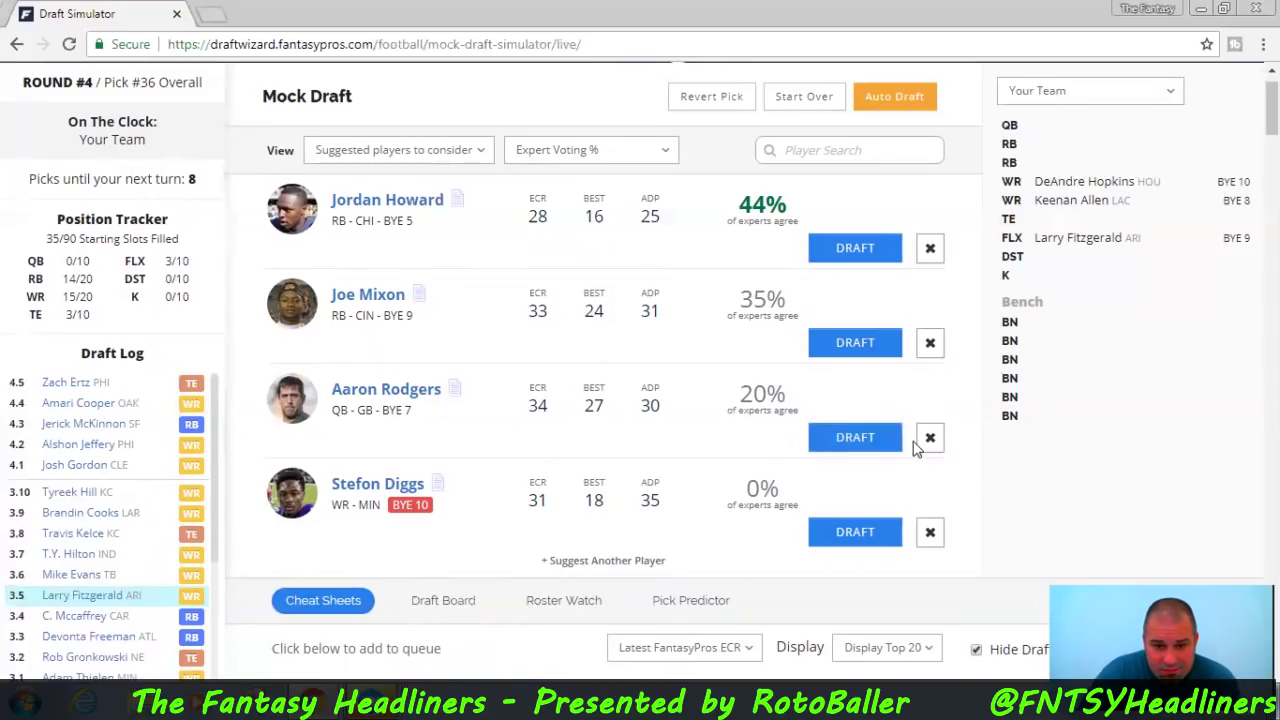
pyautogui.click(840, 450)
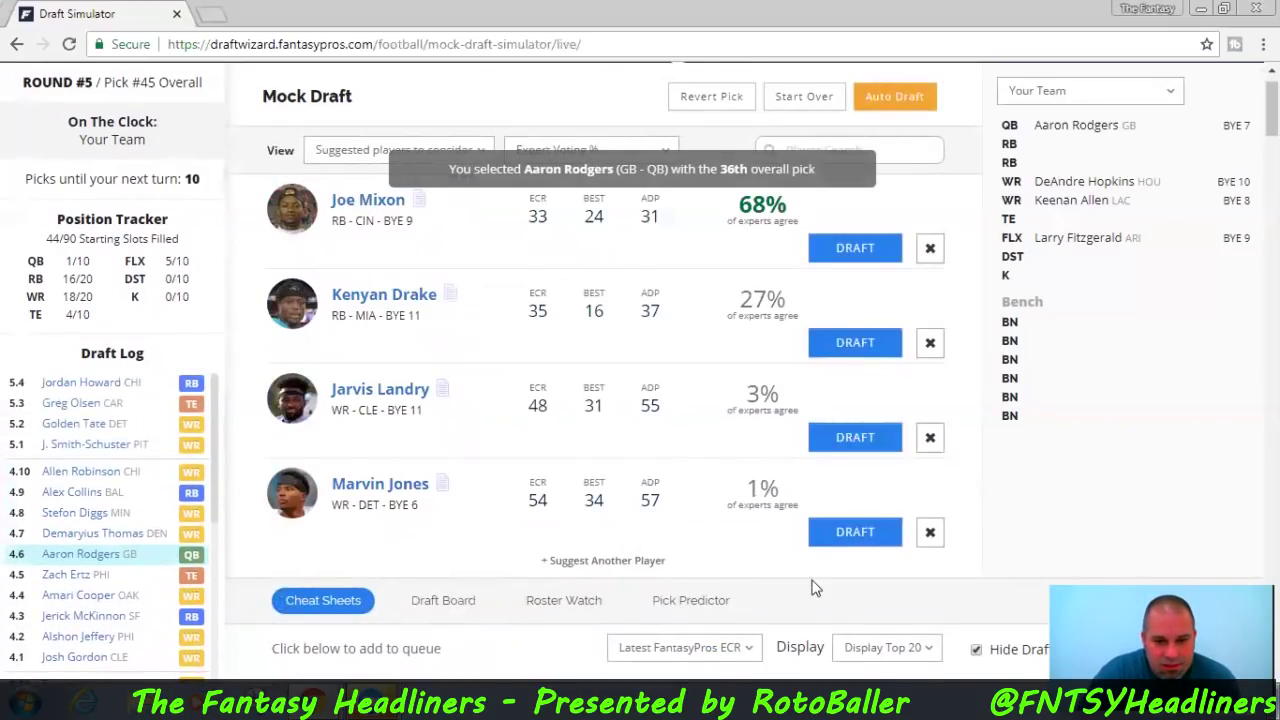
# Add Jimmy Graham from the tight end cheat sheet to the suggested players, keeping drafted players hidden
pyautogui.scroll(-3, 849, 600)
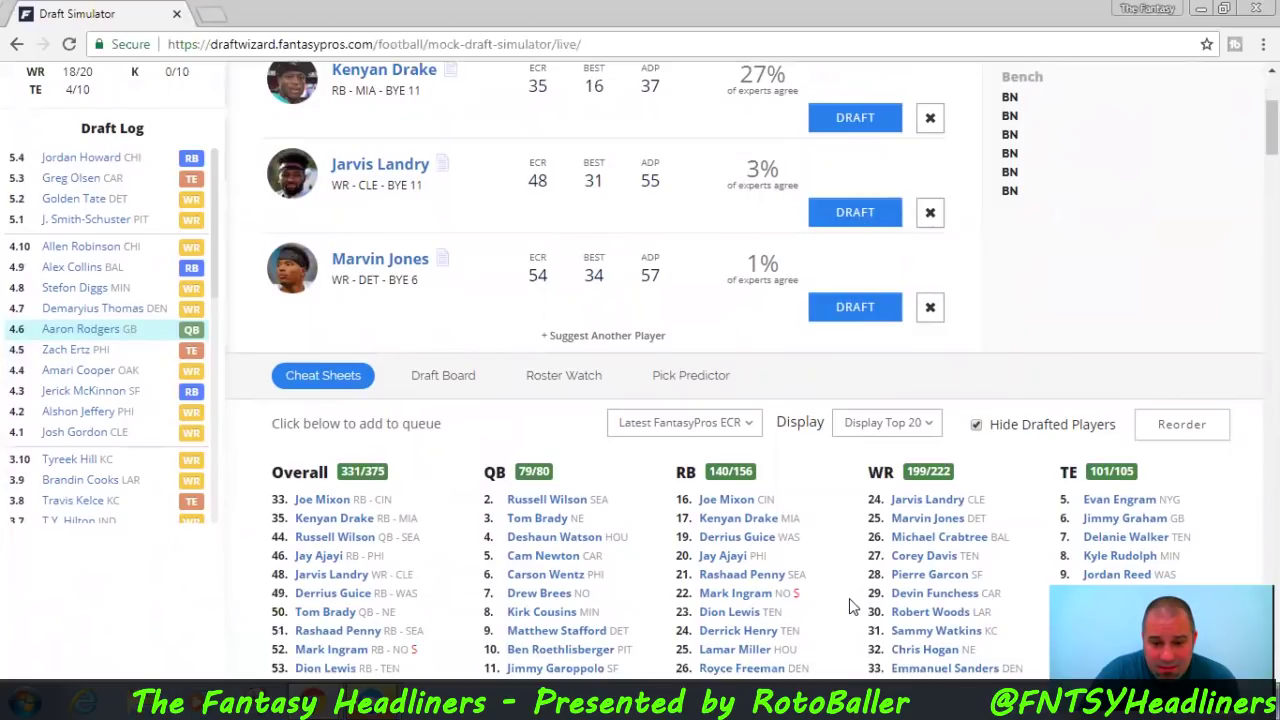
pyautogui.scroll(2, 849, 605)
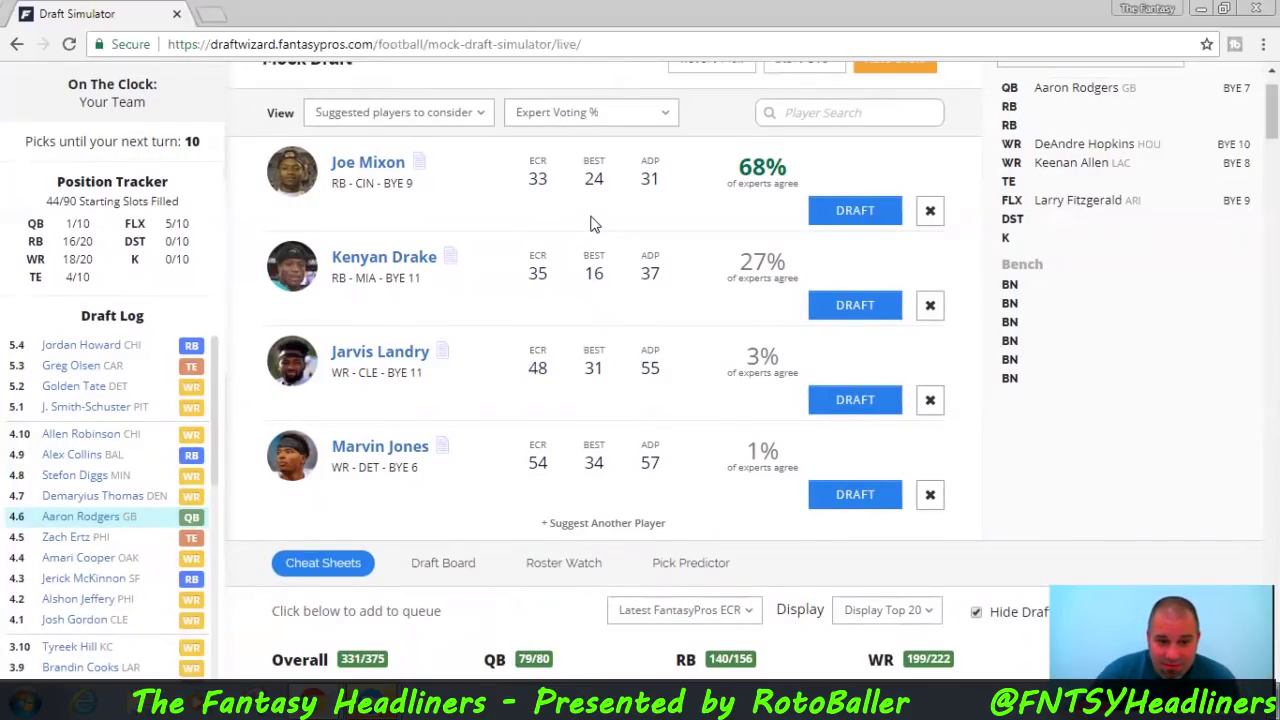
pyautogui.scroll(-3, 1008, 478)
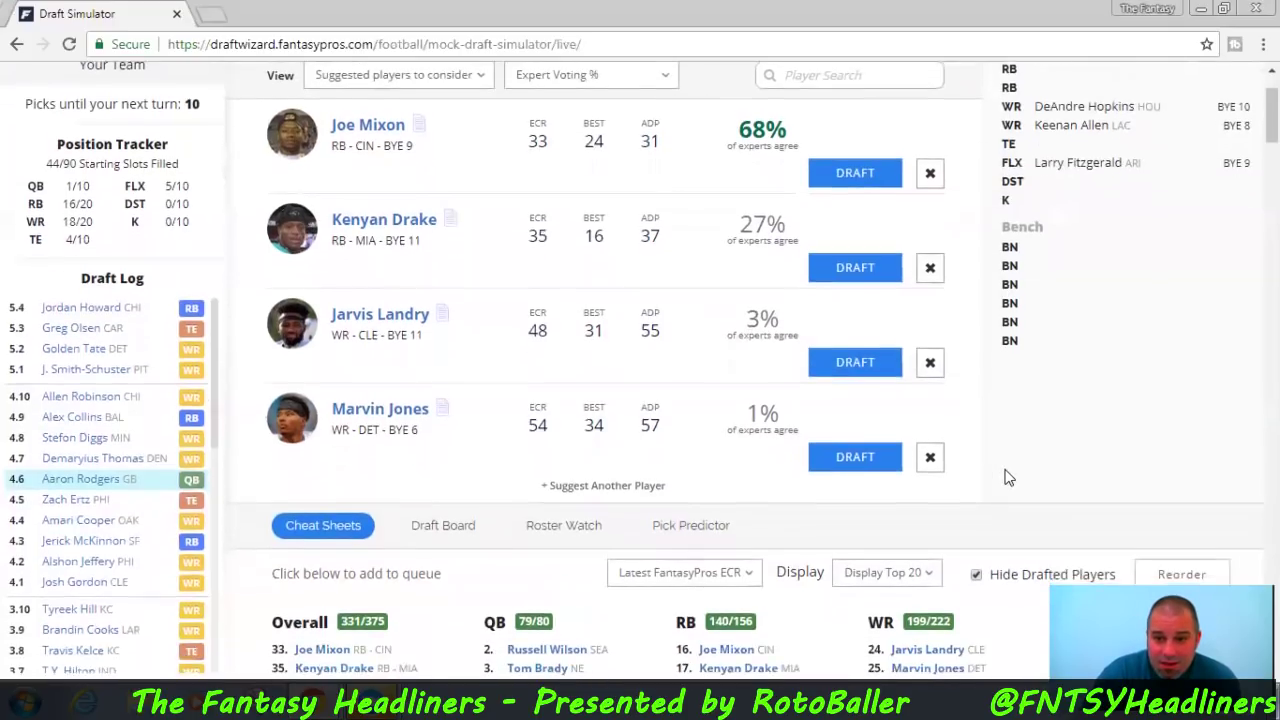
pyautogui.click(1088, 446)
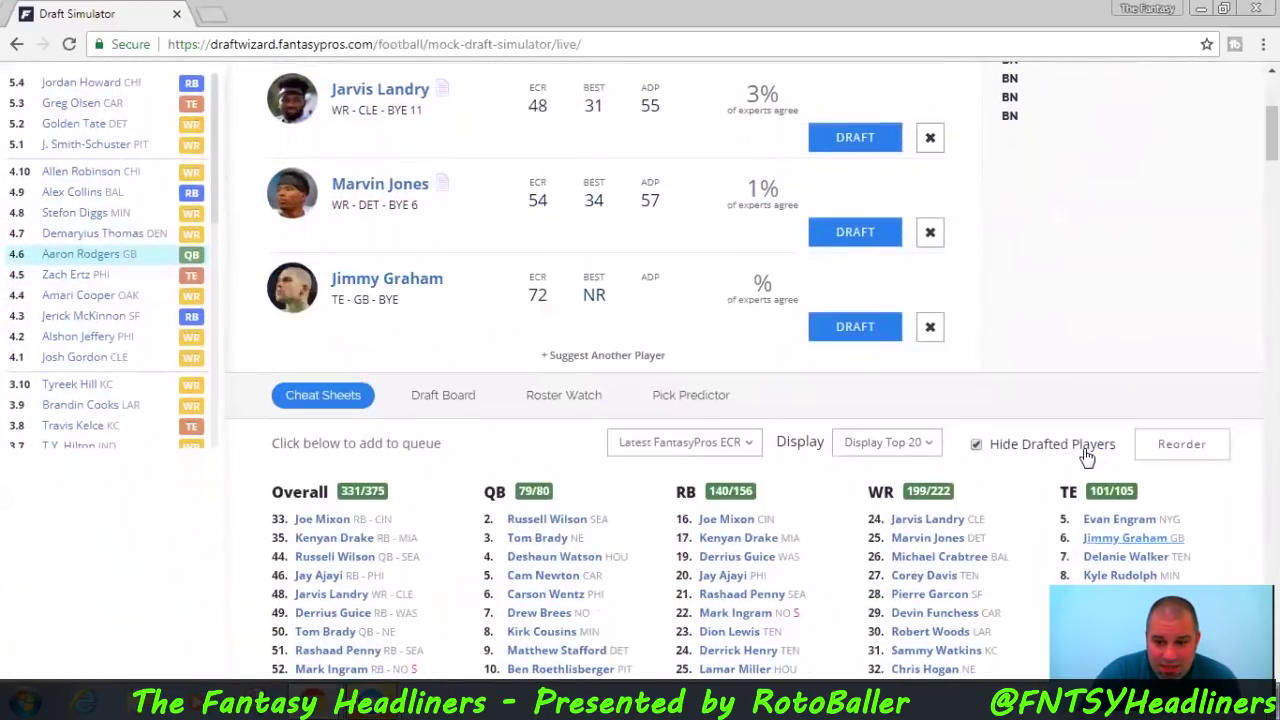
pyautogui.click(1088, 446)
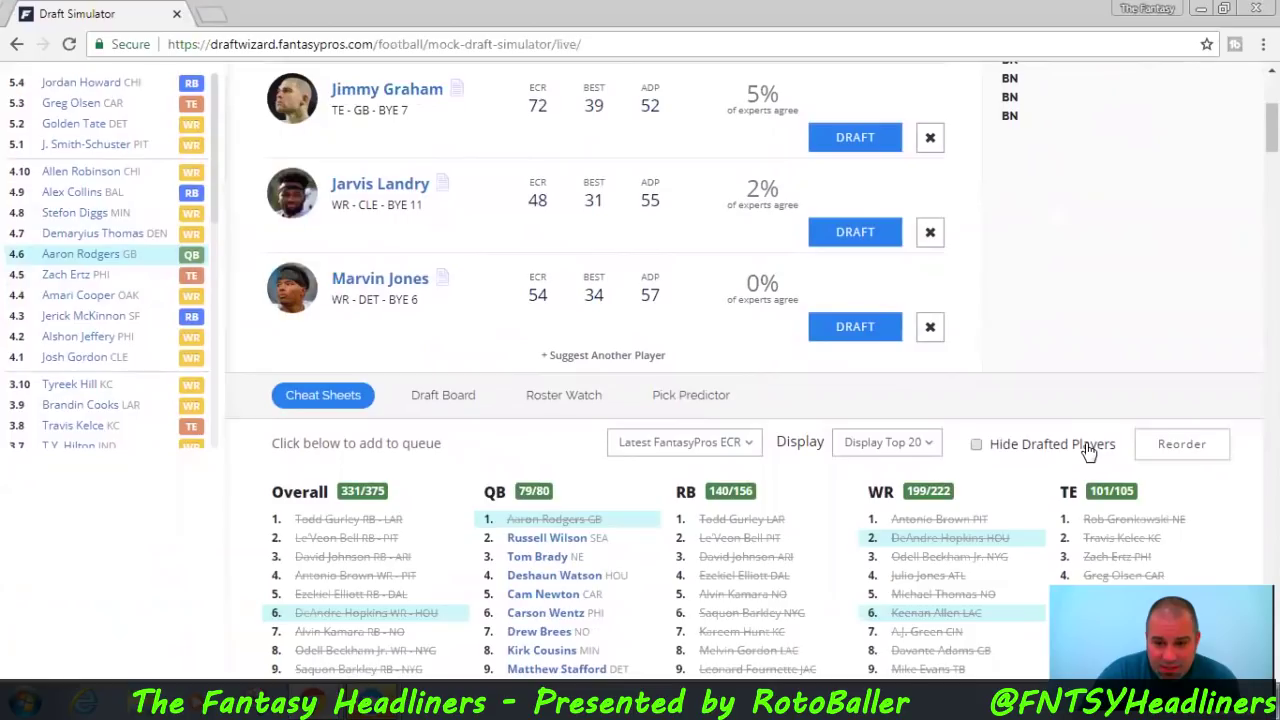
pyautogui.click(1088, 446)
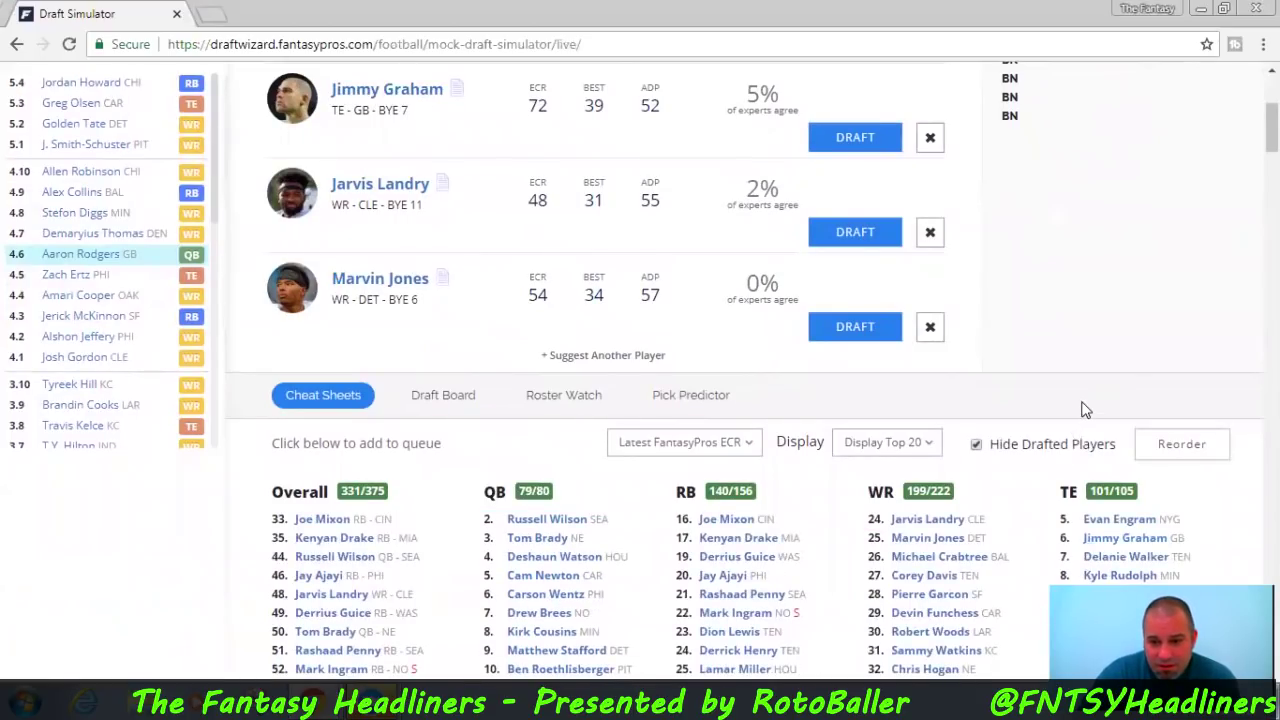
# Review the suggested players and add Kyle Rudolph from the tight end cheat sheet to the round 5 suggestions
pyautogui.scroll(-1, 1083, 408)
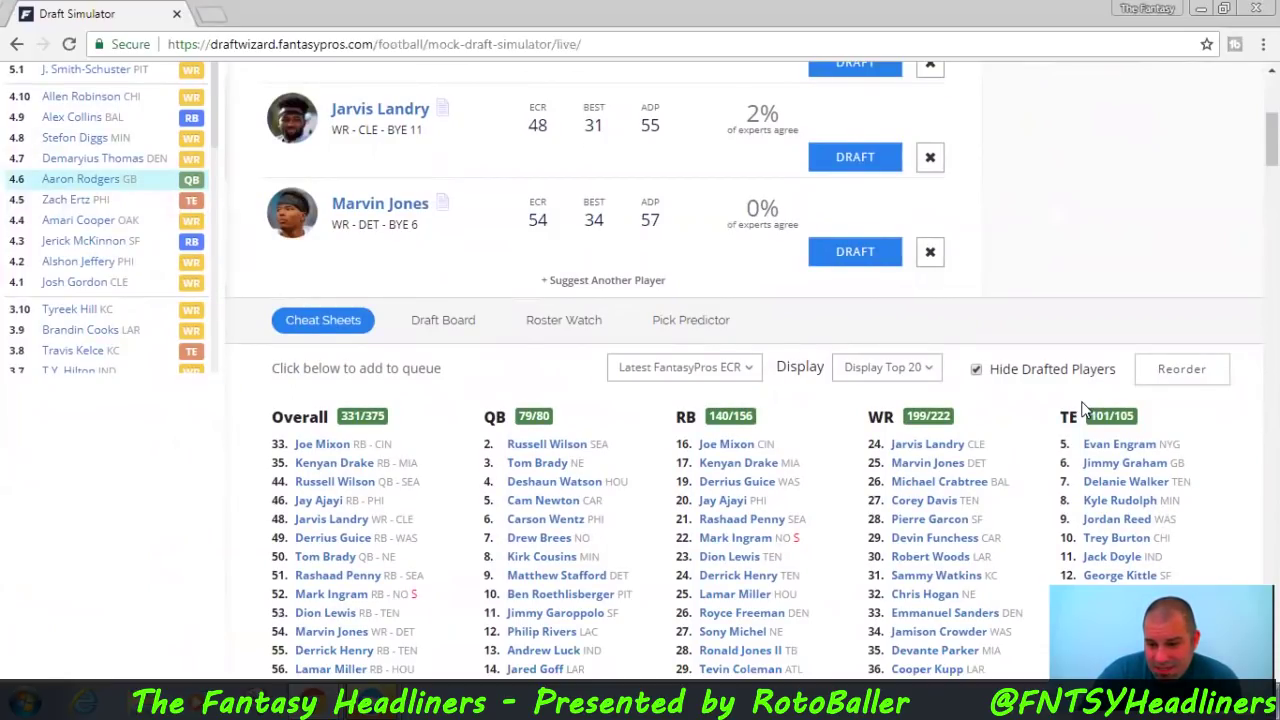
pyautogui.scroll(2, 1082, 407)
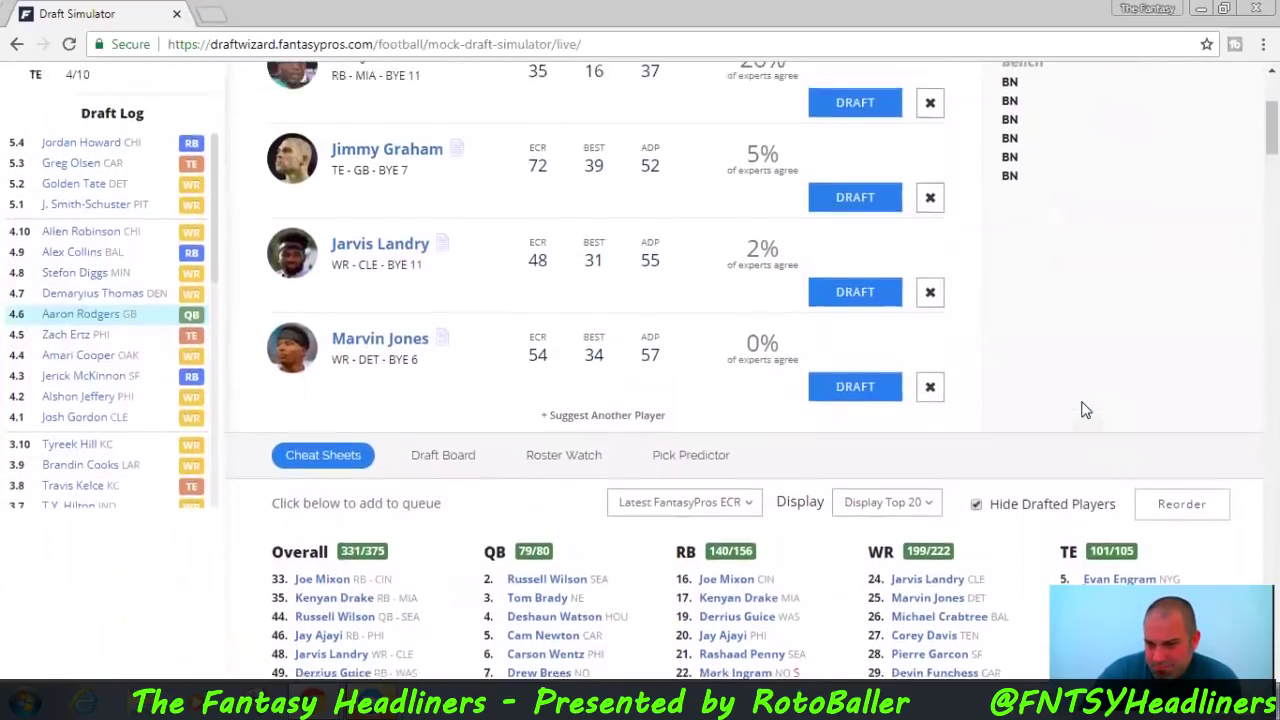
pyautogui.scroll(2, 1085, 410)
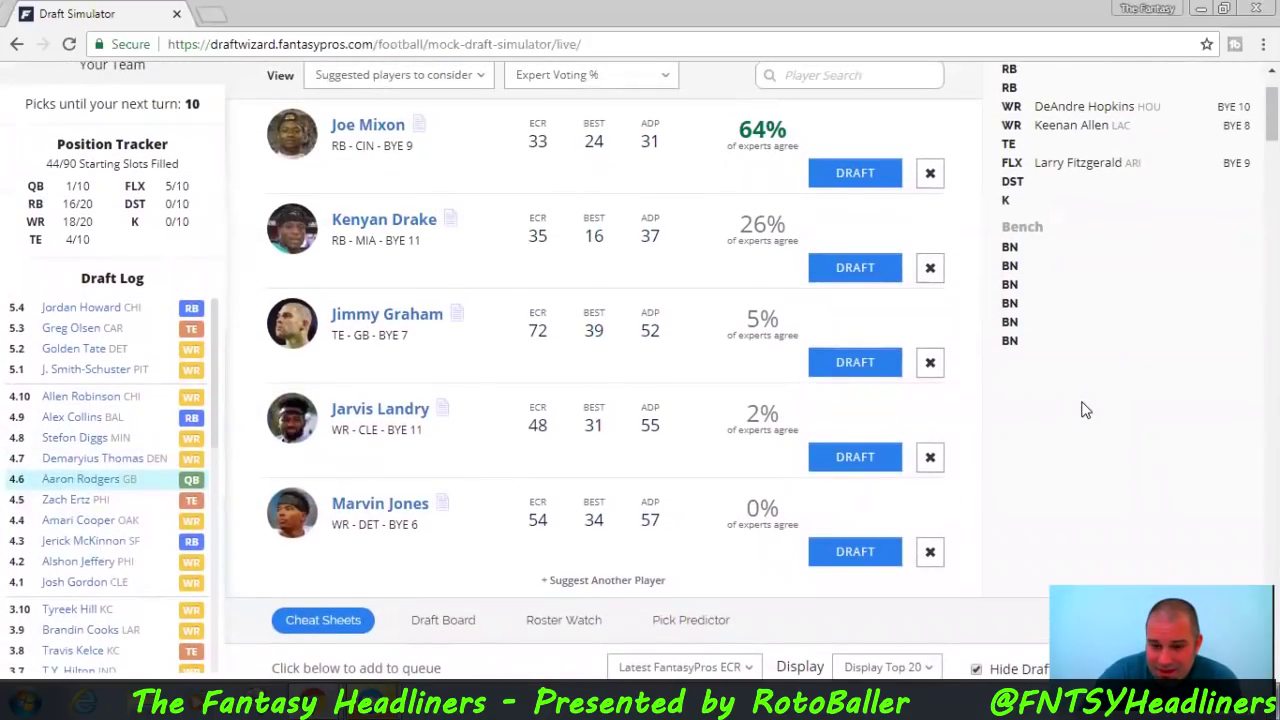
pyautogui.scroll(-3, 1085, 410)
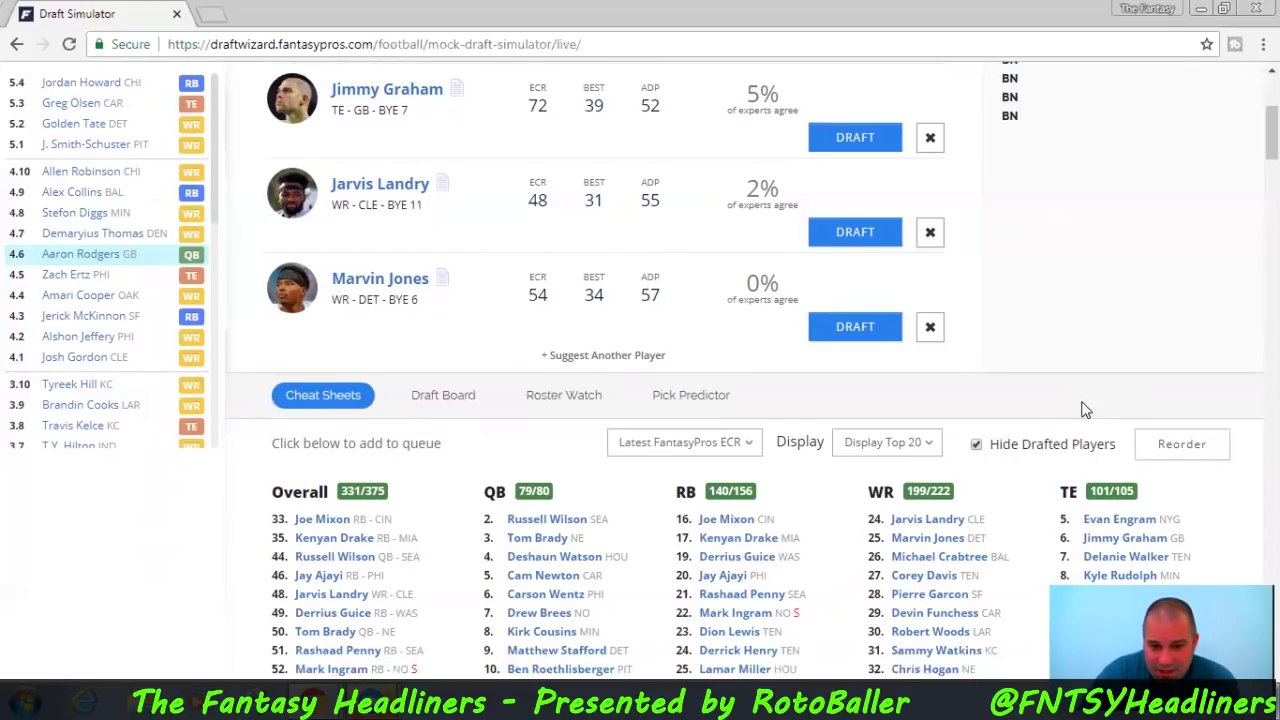
pyautogui.click(1118, 576)
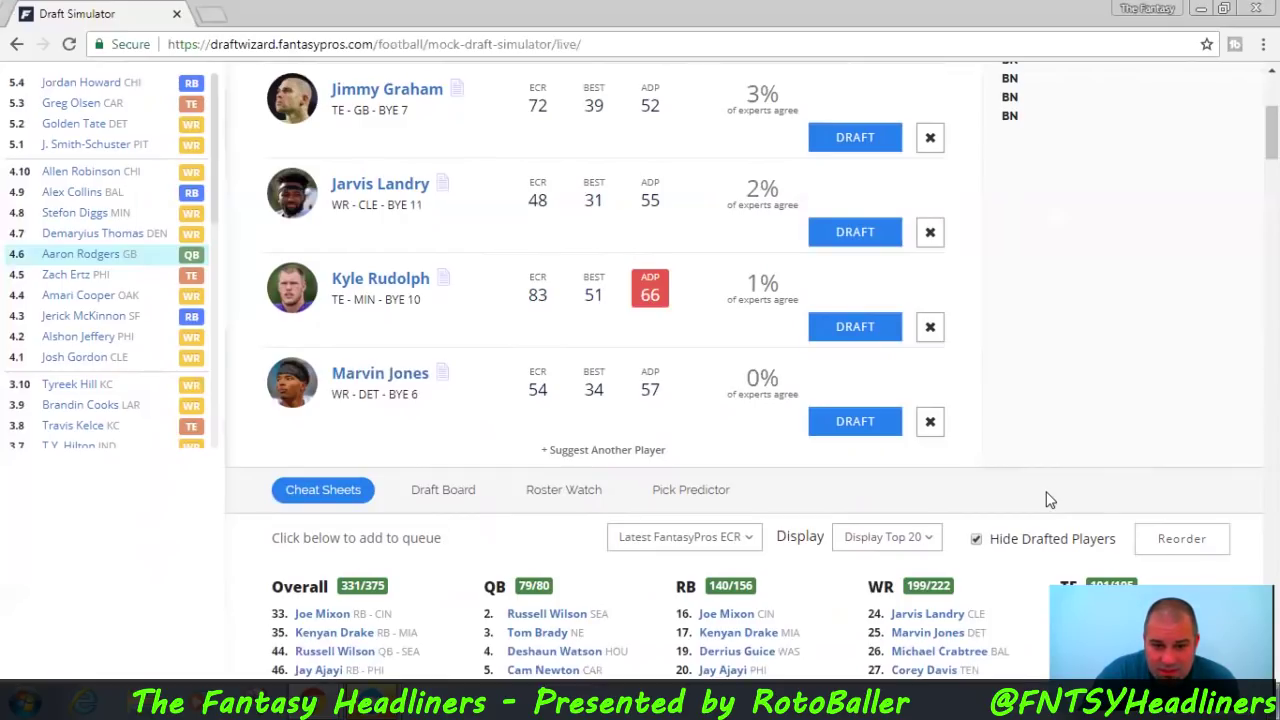
# Compare the remaining tight ends with the suggested players and draft Joe Mixon in round 5
pyautogui.scroll(-3, 1048, 500)
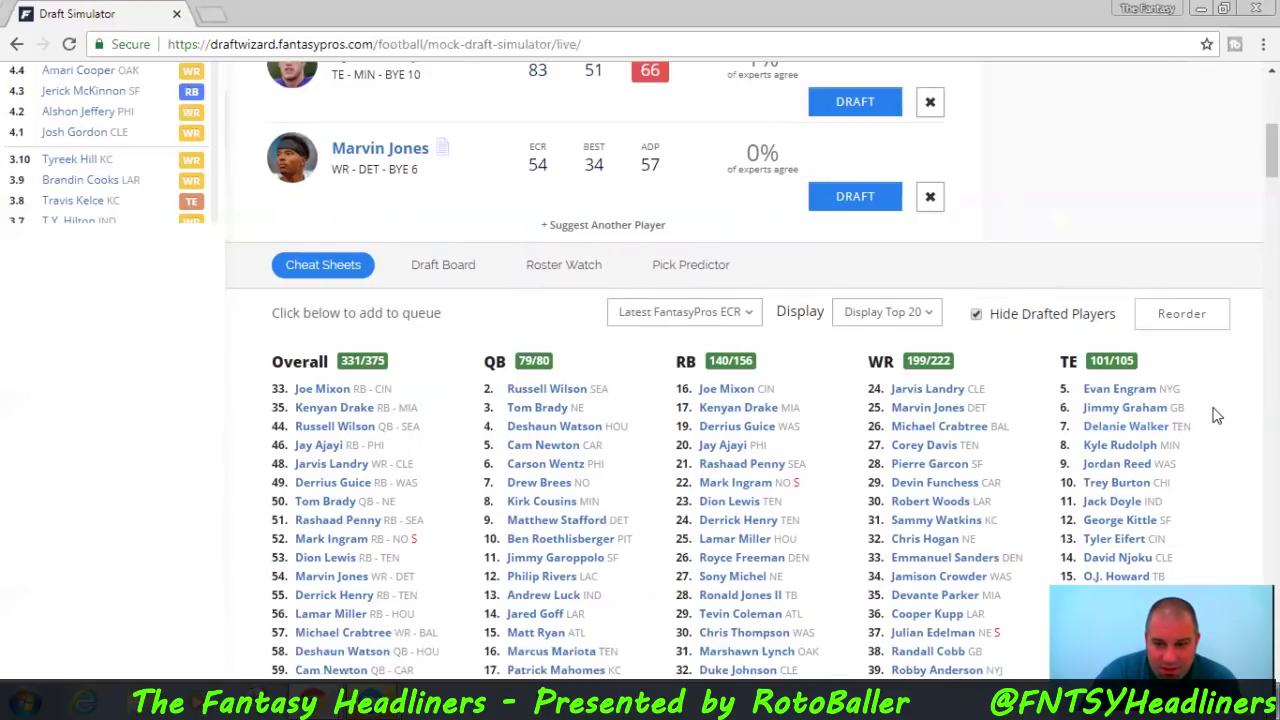
pyautogui.scroll(3, 1216, 415)
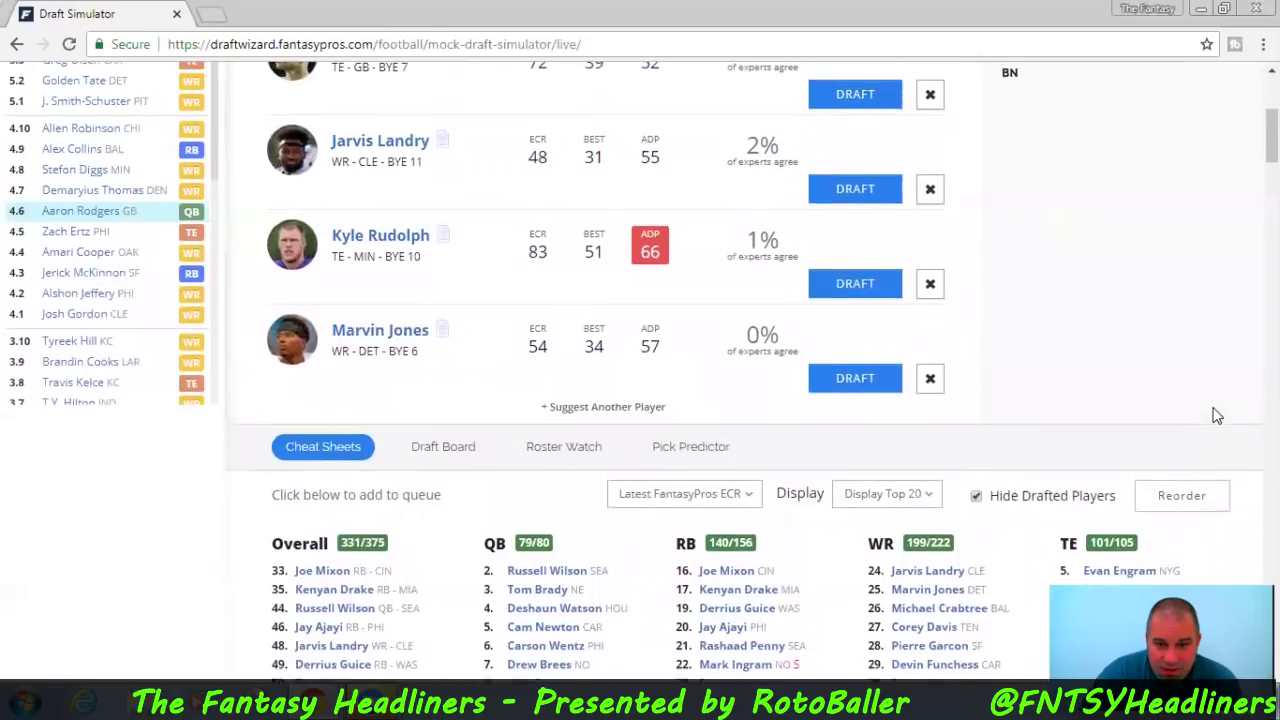
pyautogui.scroll(3, 1216, 415)
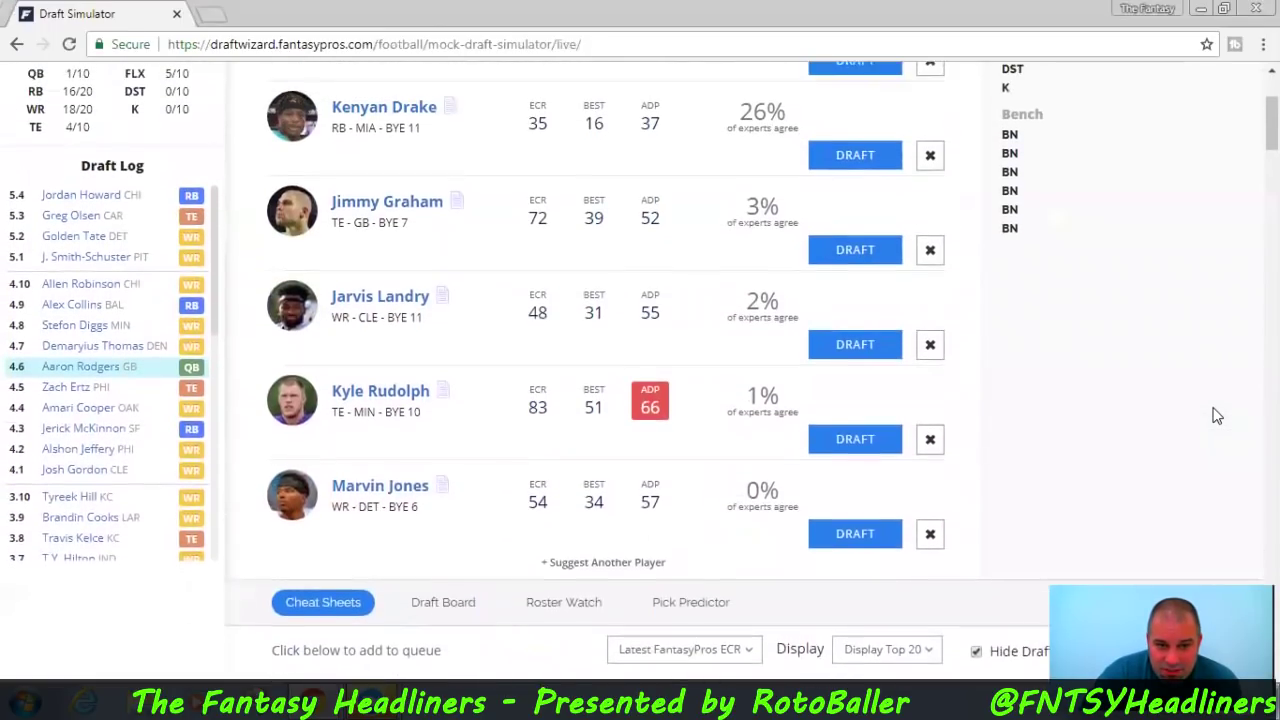
pyautogui.scroll(3, 1216, 415)
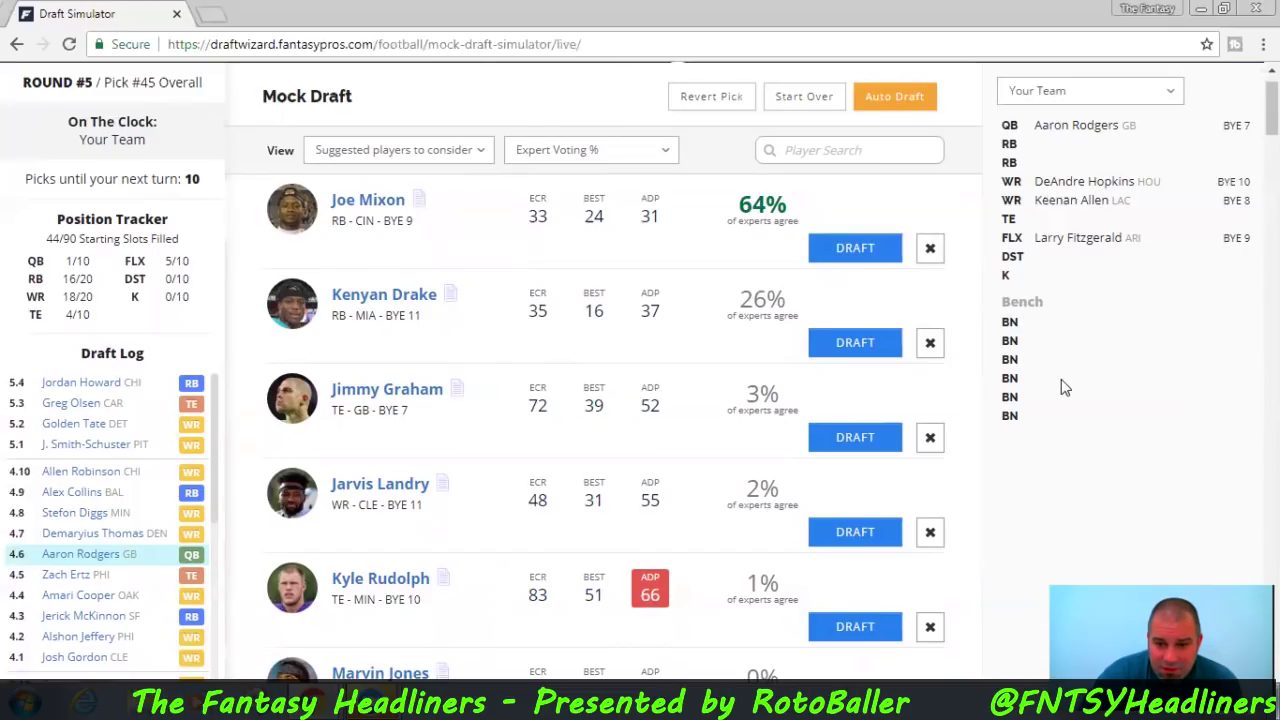
pyautogui.scroll(-2, 1065, 390)
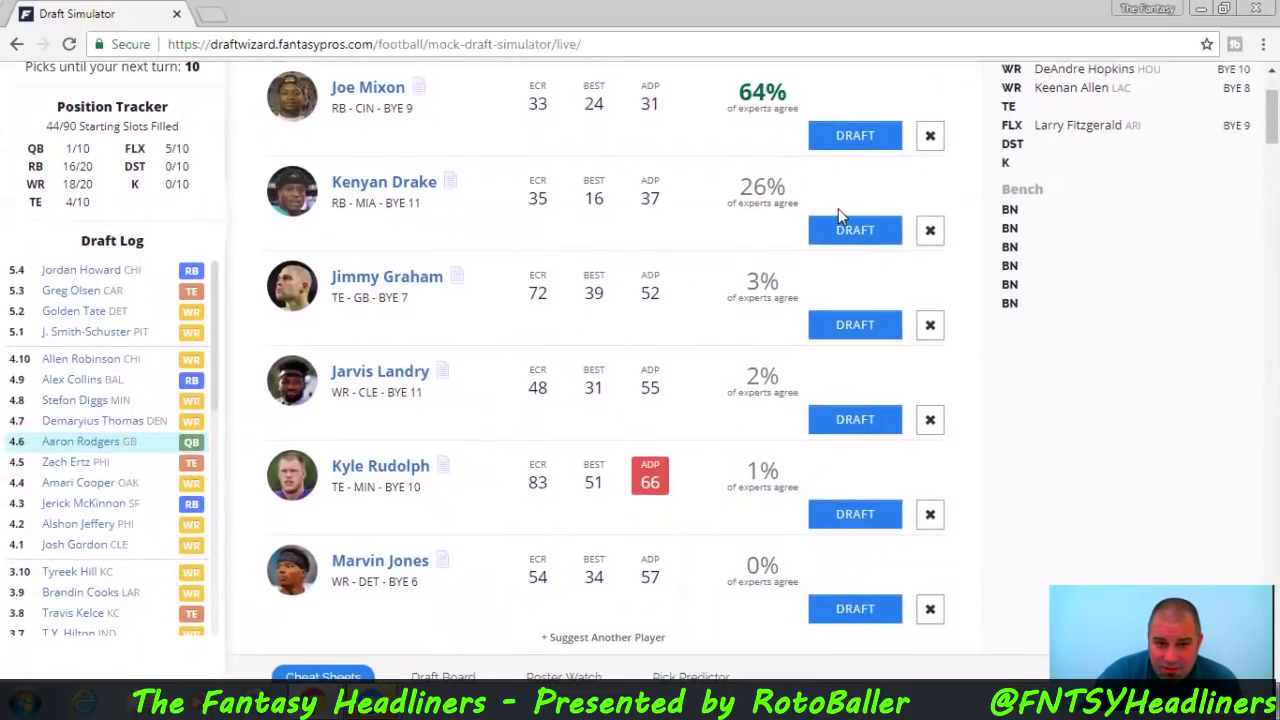
pyautogui.click(838, 152)
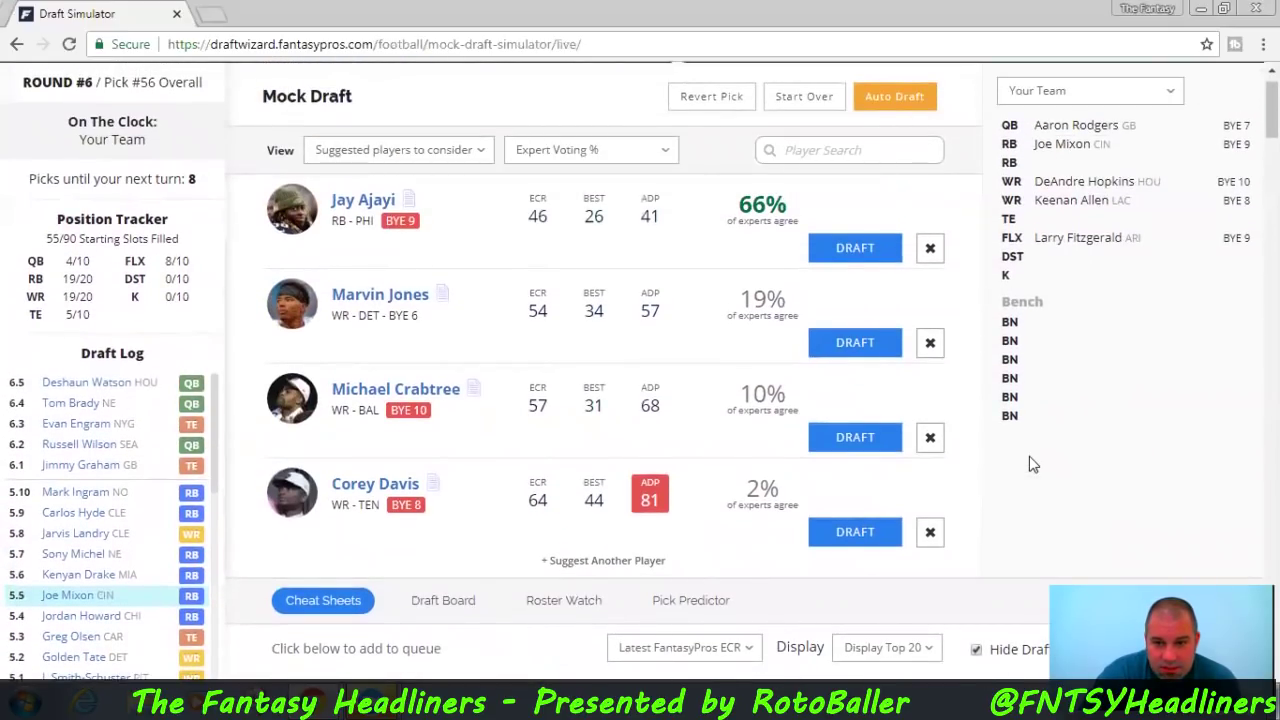
# Review the round 6 suggestions and rankings, and add tight end Kyle Rudolph from the cheat sheet to the suggested players
pyautogui.scroll(-3, 1033, 464)
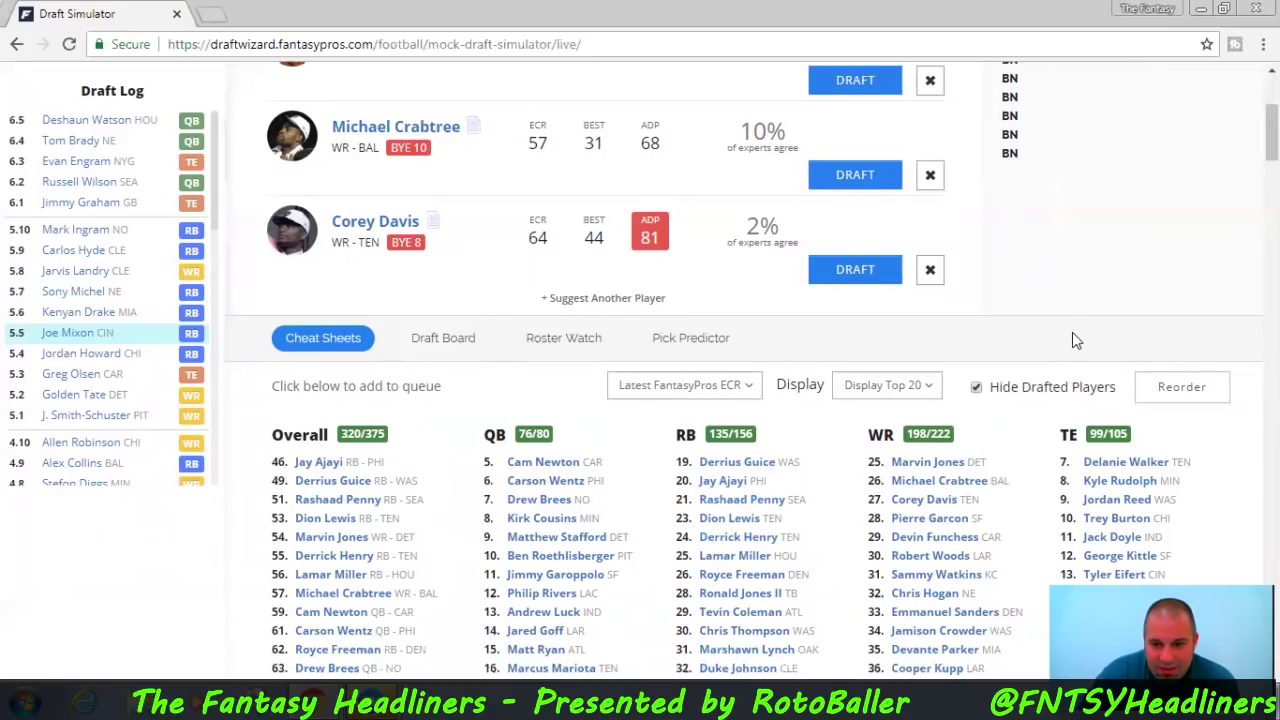
pyautogui.scroll(2, 1074, 340)
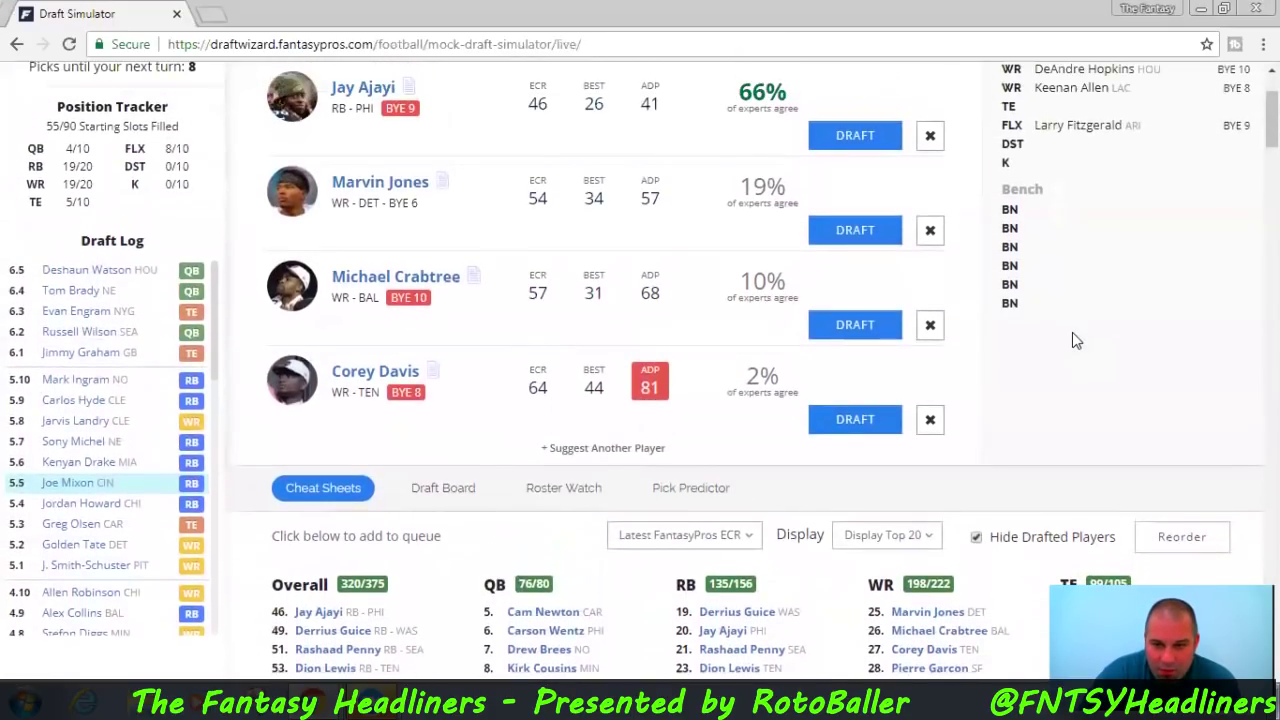
pyautogui.scroll(1, 1073, 338)
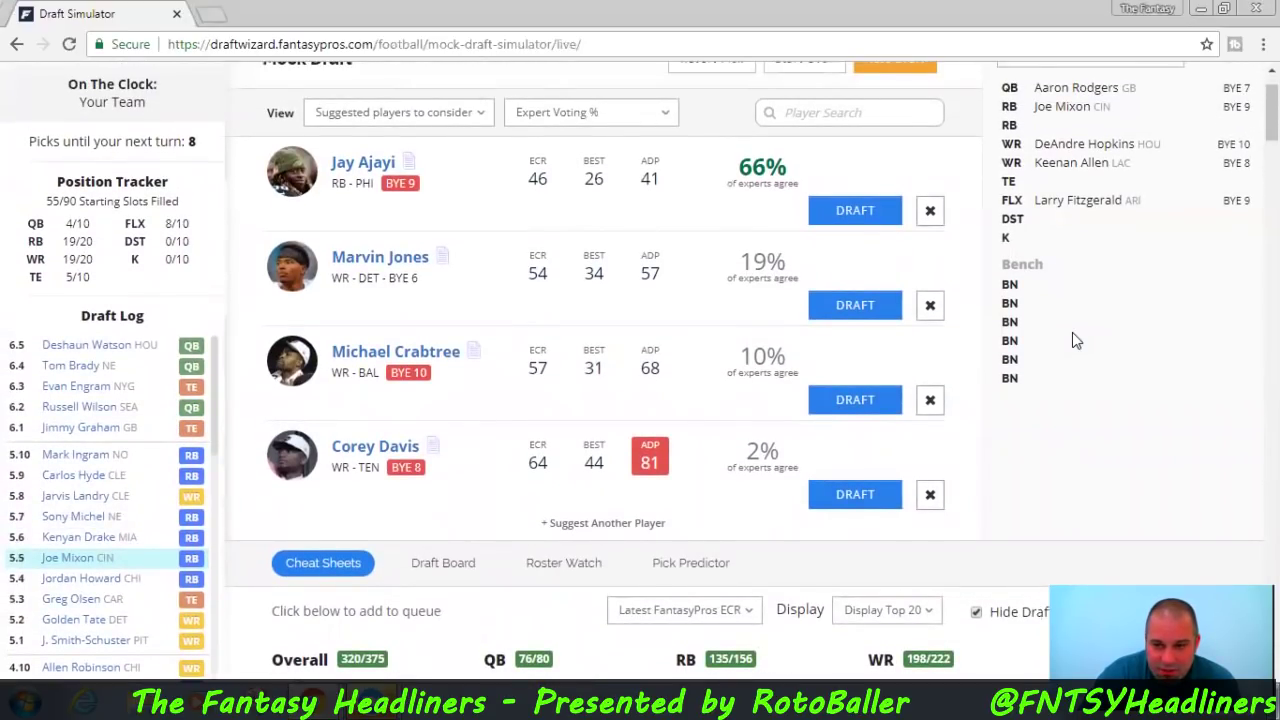
pyautogui.scroll(1, 1072, 340)
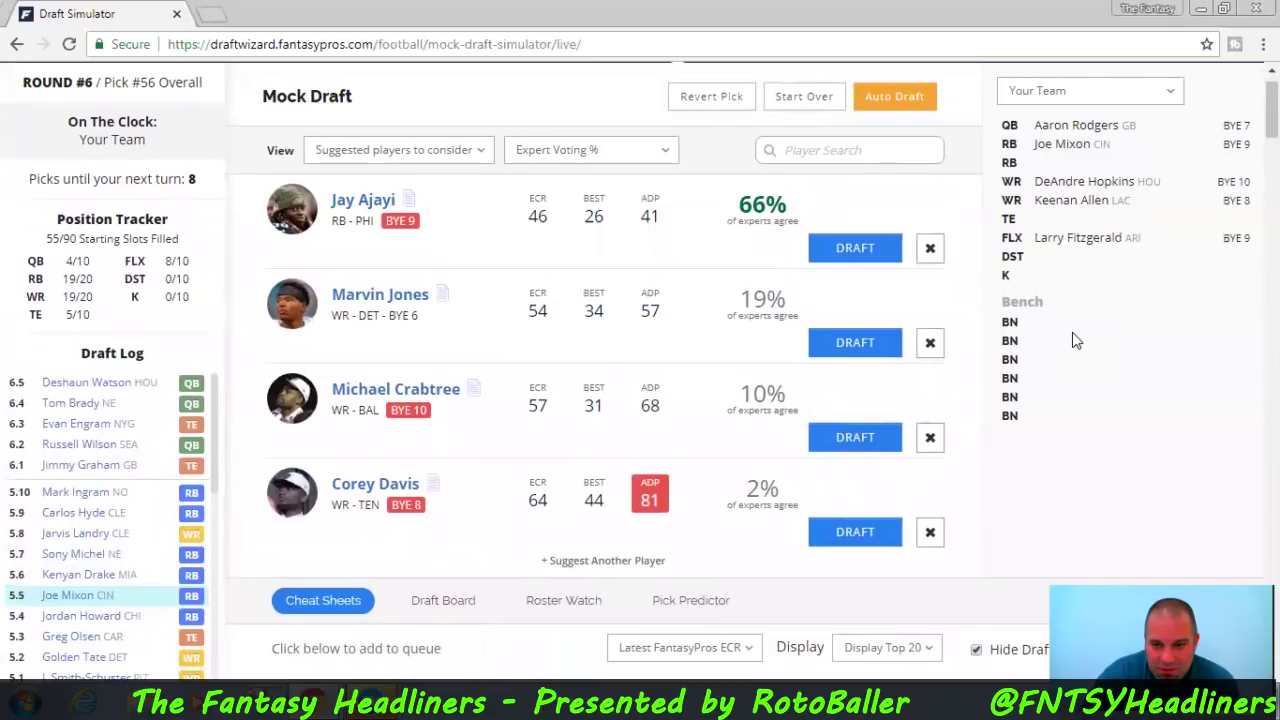
pyautogui.scroll(-1, 1072, 340)
pyautogui.scroll(-3, 1073, 340)
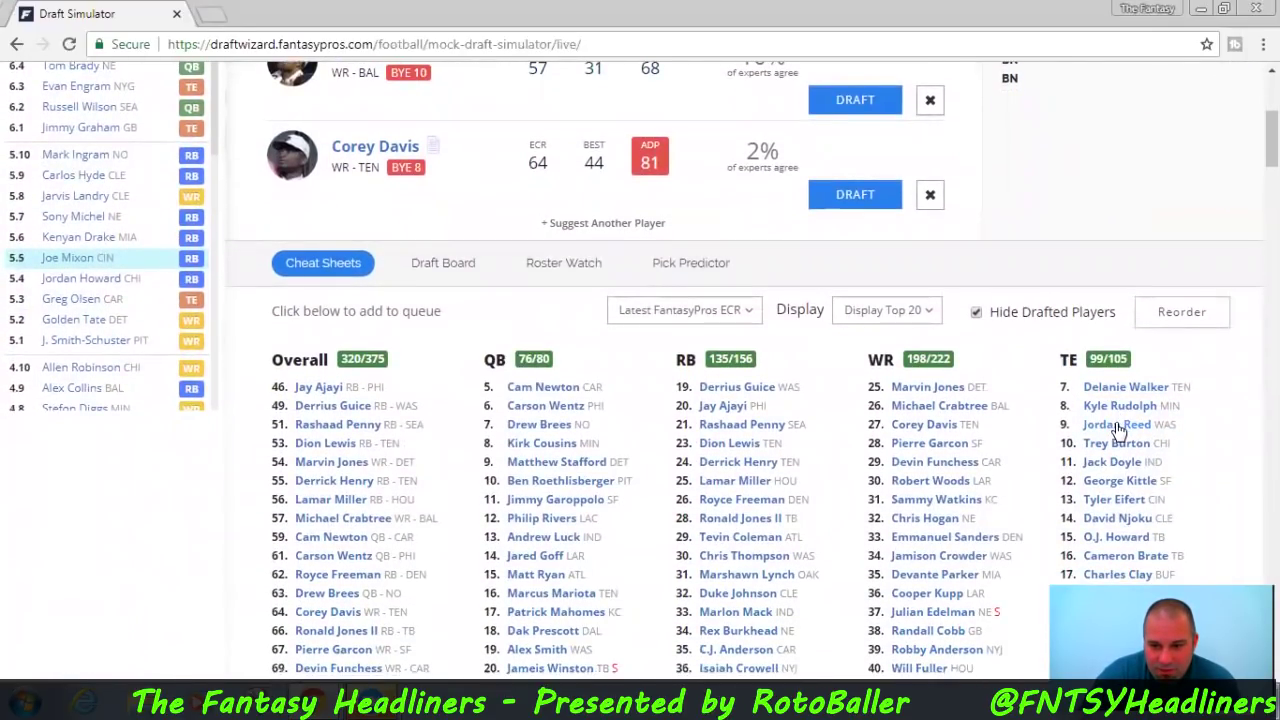
pyautogui.click(1117, 410)
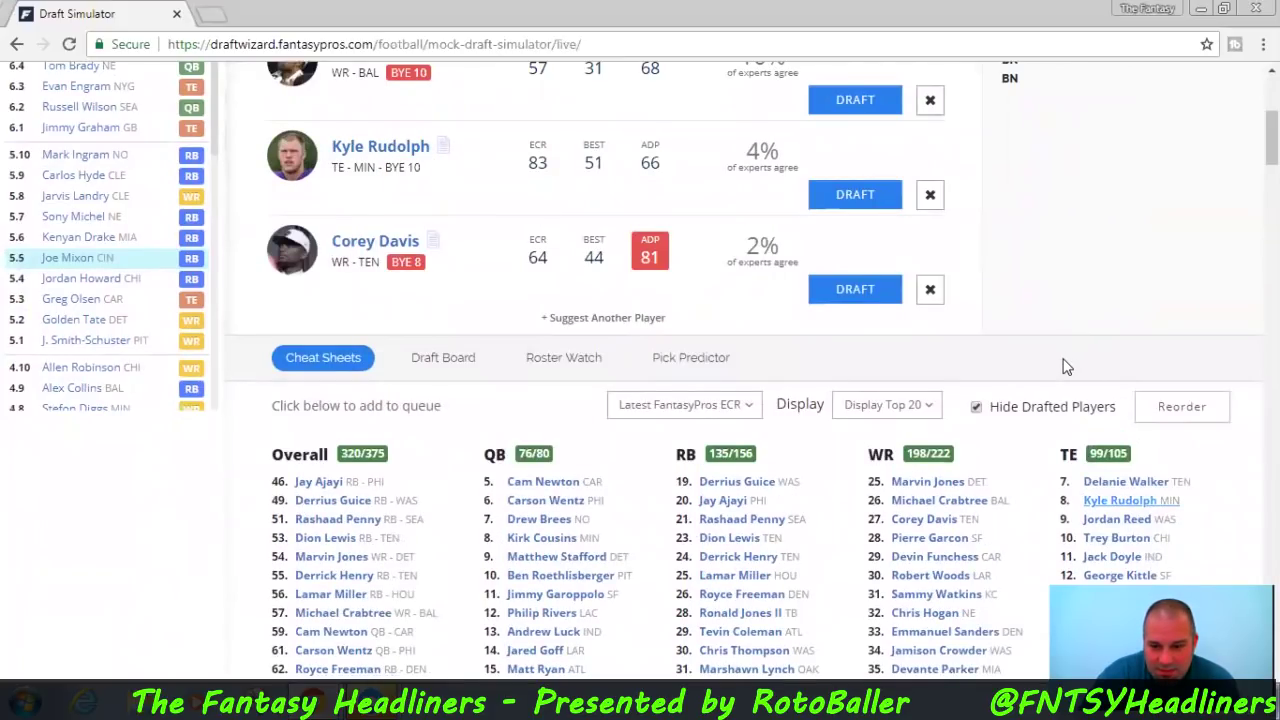
# Draft Kyle Rudolph from the suggested players in round 6
pyautogui.scroll(2, 1064, 366)
pyautogui.scroll(2, 1064, 366)
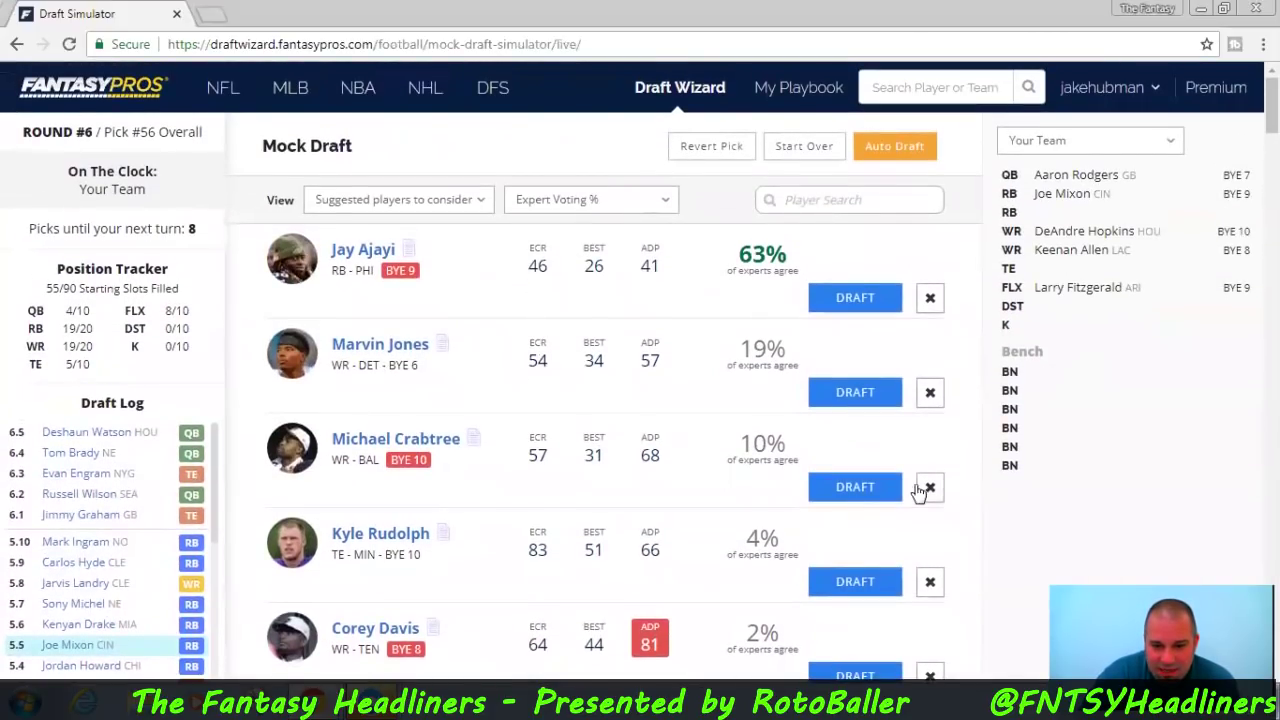
pyautogui.click(855, 582)
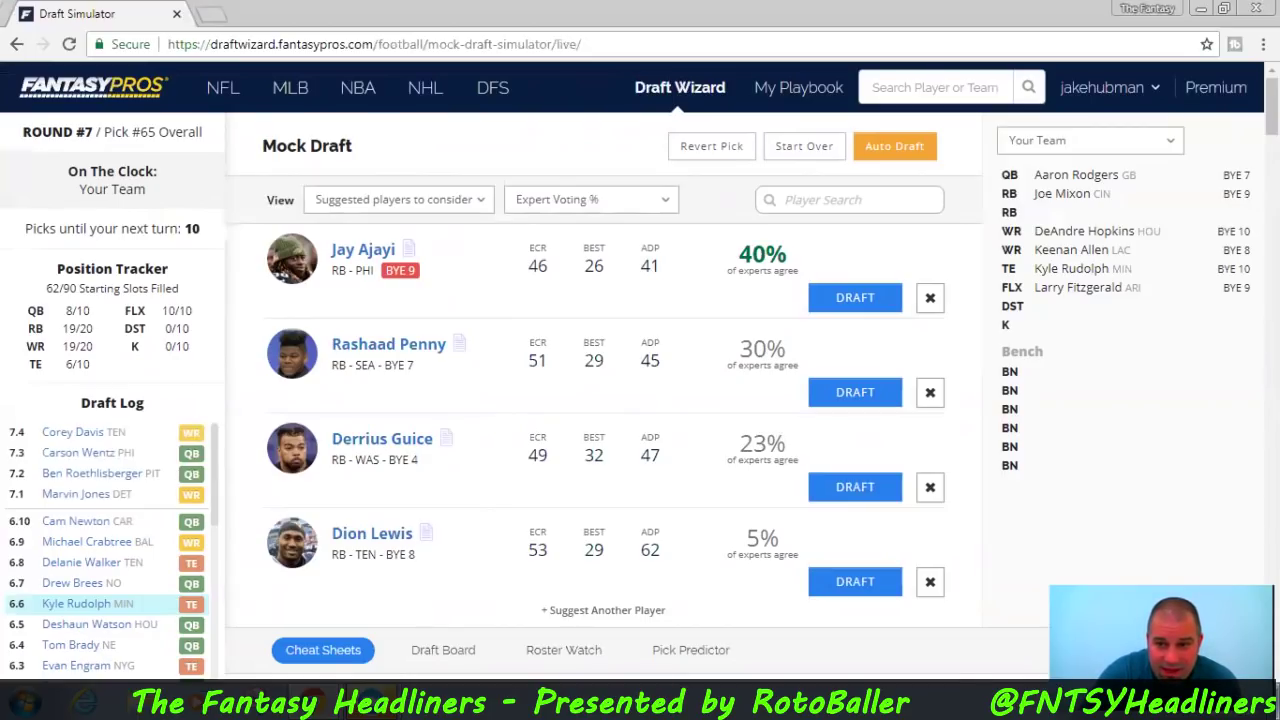
# Check the position cheat sheets against the suggested running backs and draft Jay Ajayi in round 7
pyautogui.scroll(-3, 1271, 110)
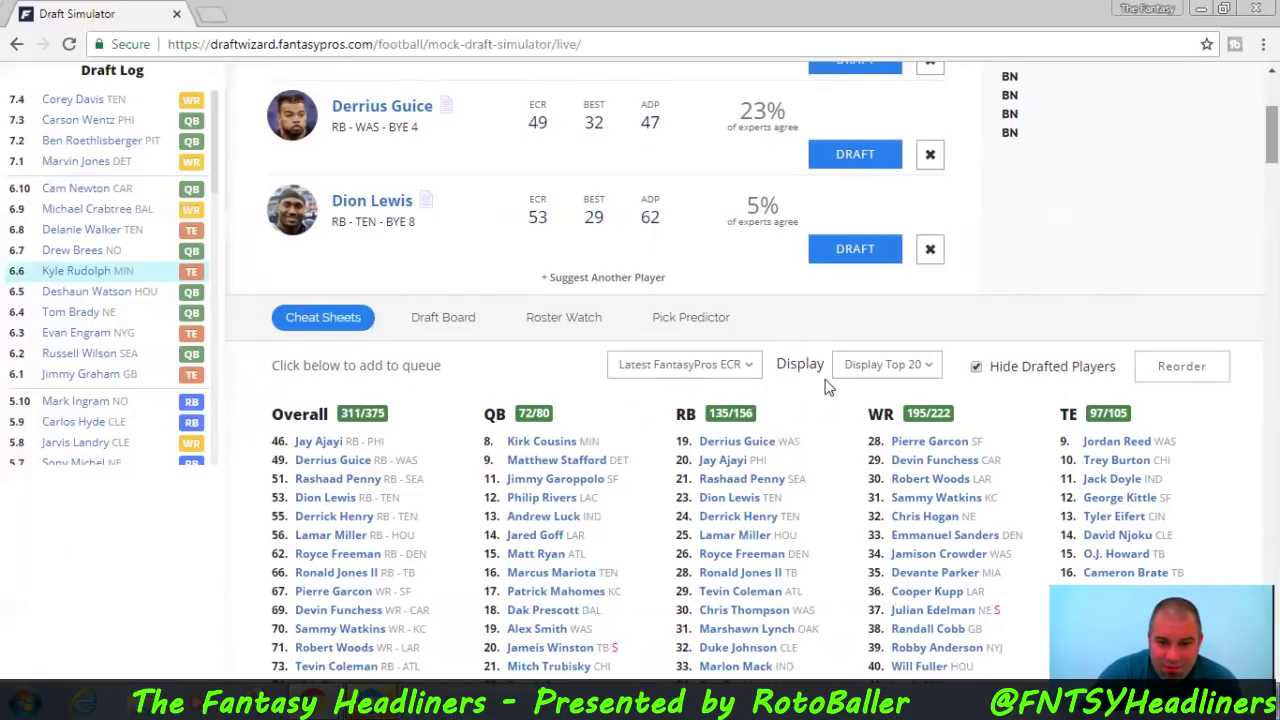
pyautogui.scroll(3, 817, 394)
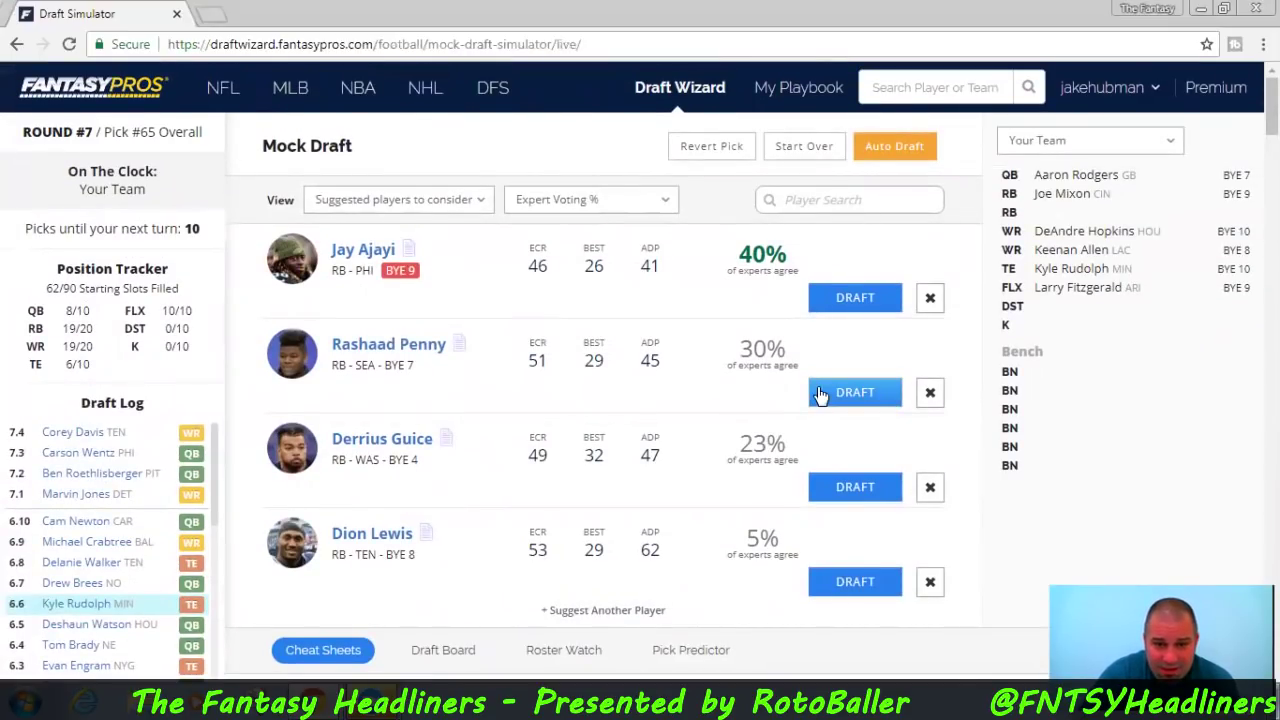
pyautogui.click(870, 297)
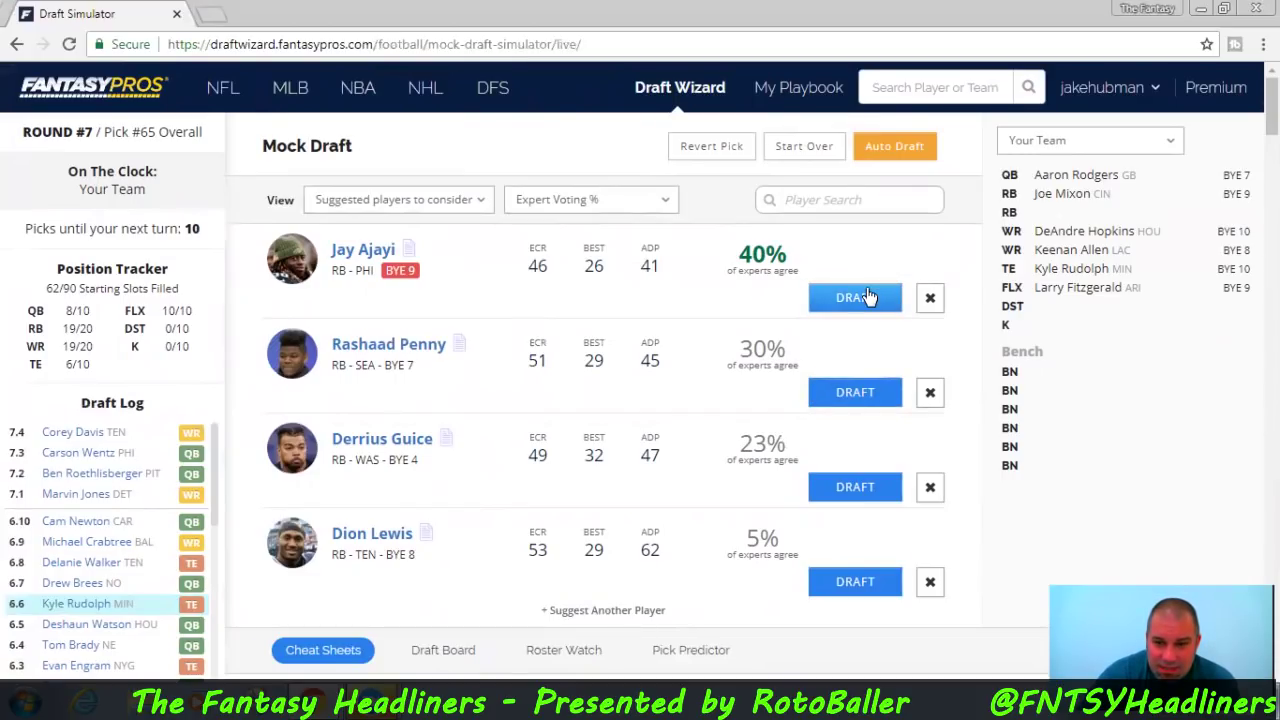
pyautogui.click(866, 297)
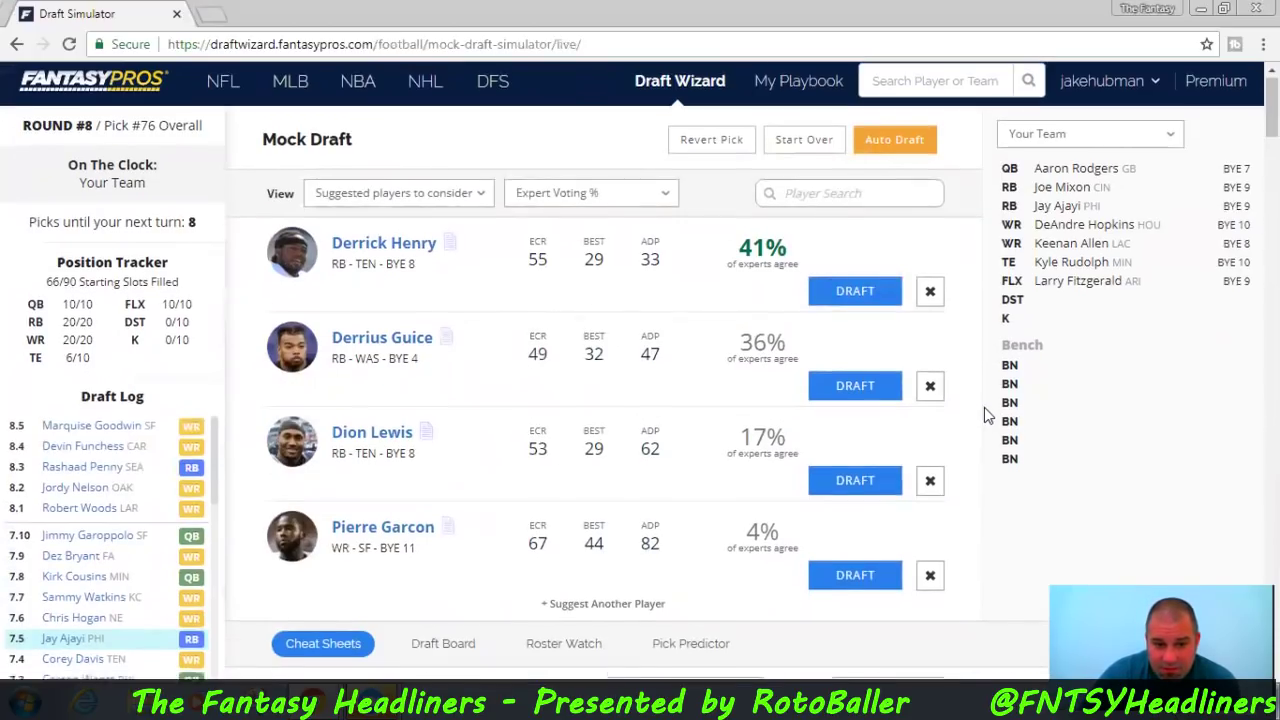
# Compare the suggested players with the running back and wide receiver rankings, and draft Derrius Guice in round 8
pyautogui.scroll(-3, 984, 407)
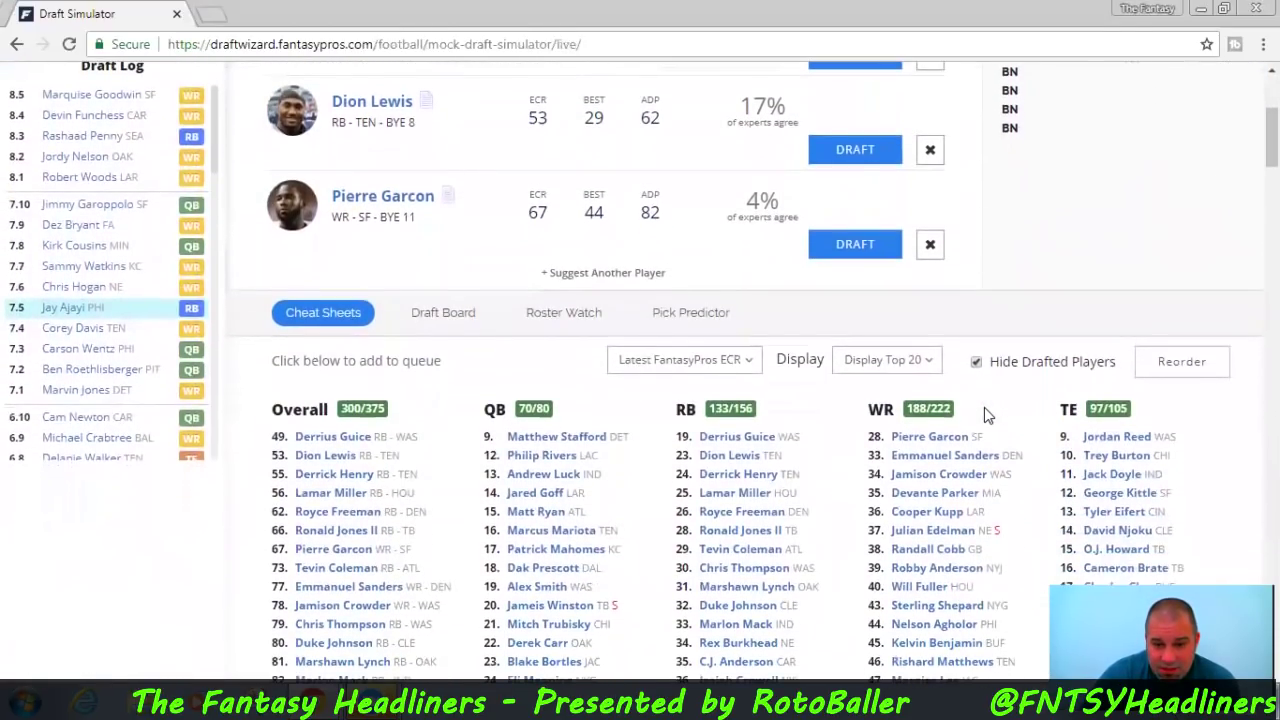
pyautogui.scroll(-1, 984, 407)
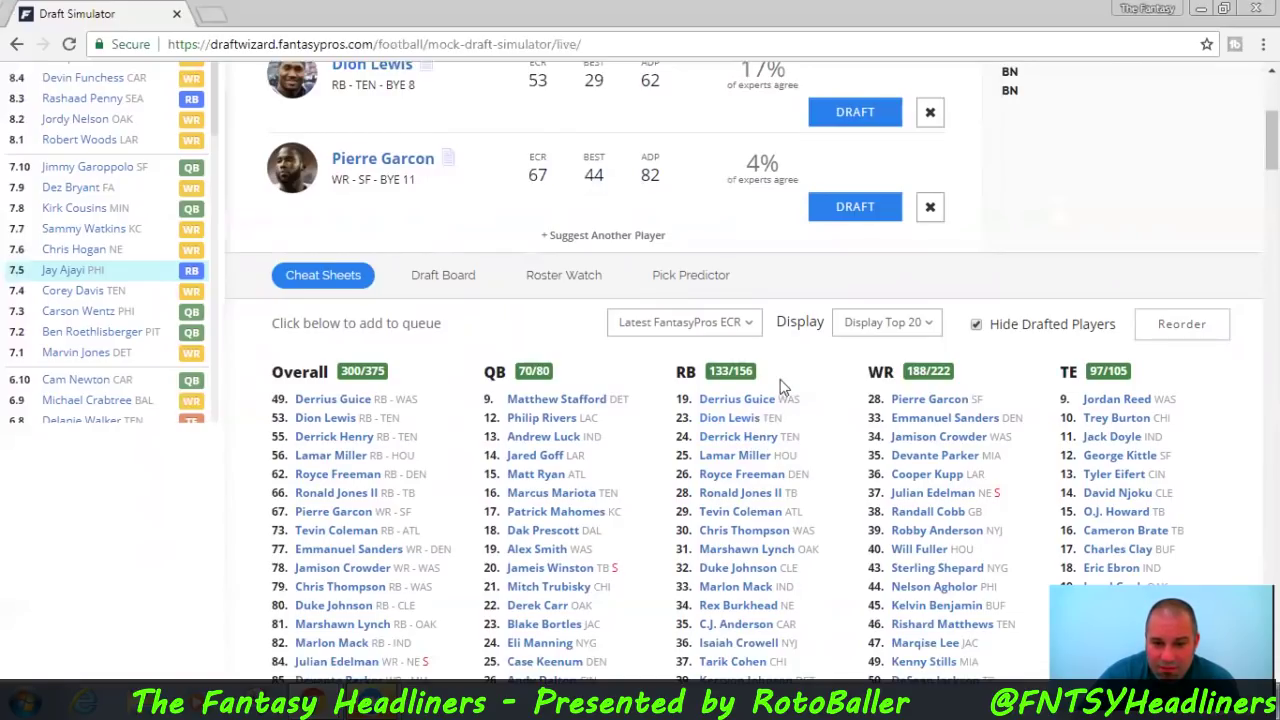
pyautogui.scroll(1, 789, 375)
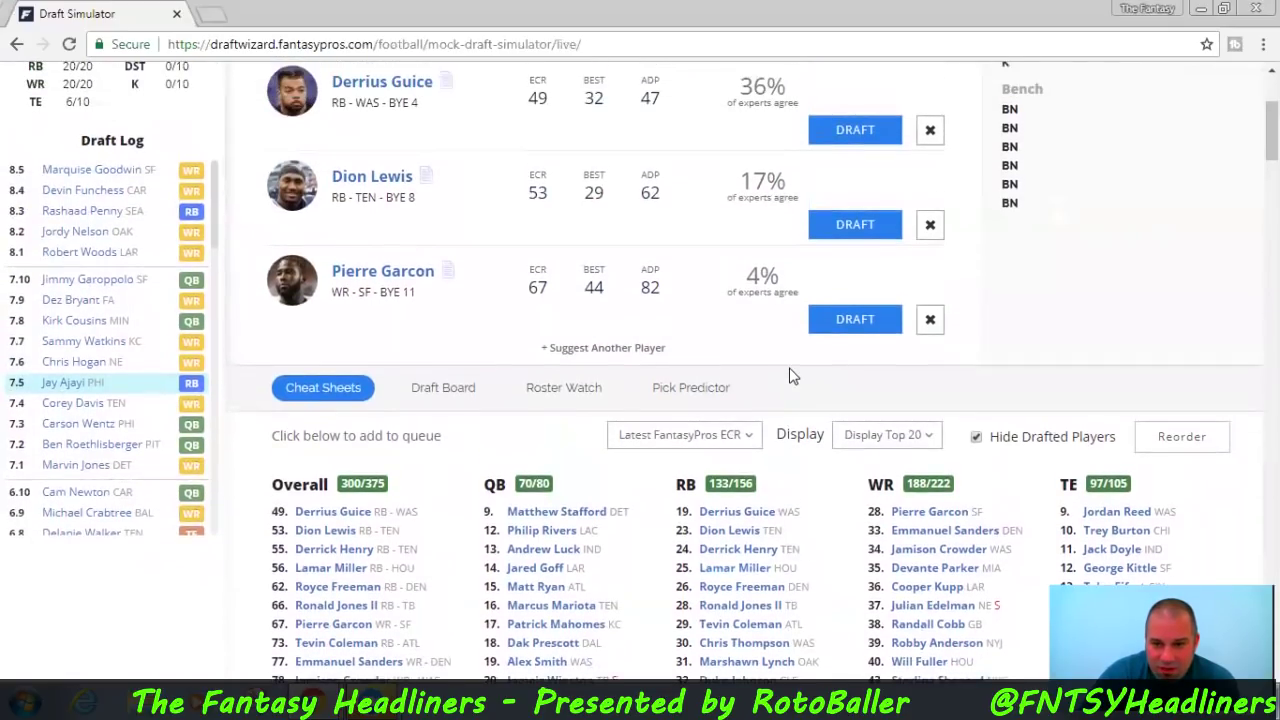
pyautogui.scroll(2, 789, 375)
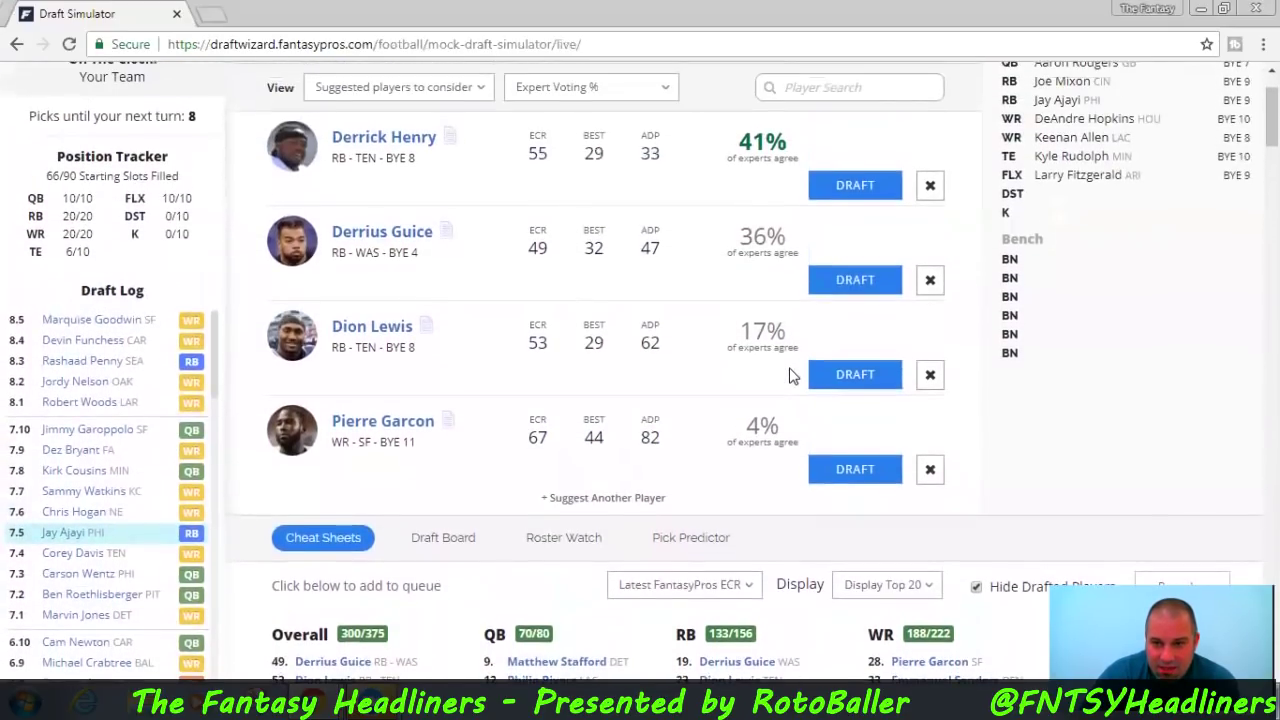
pyautogui.scroll(-2, 789, 375)
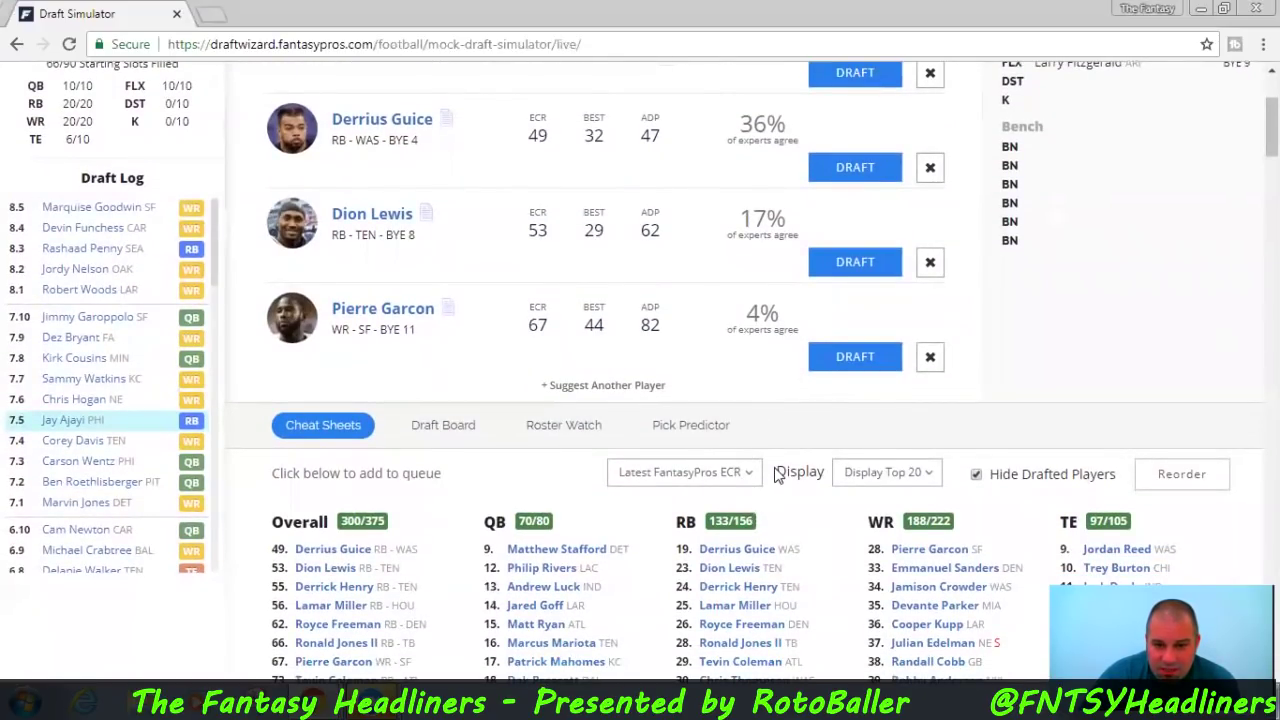
pyautogui.scroll(1, 790, 421)
pyautogui.scroll(3, 790, 421)
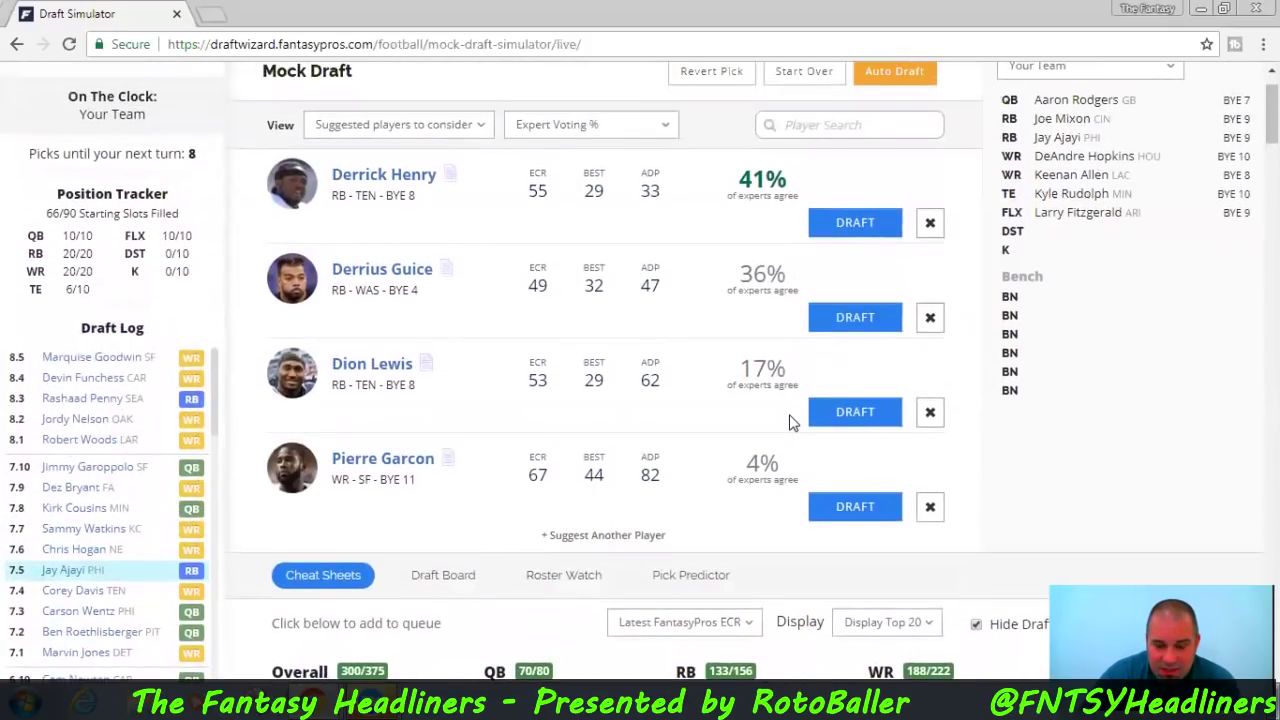
pyautogui.click(855, 318)
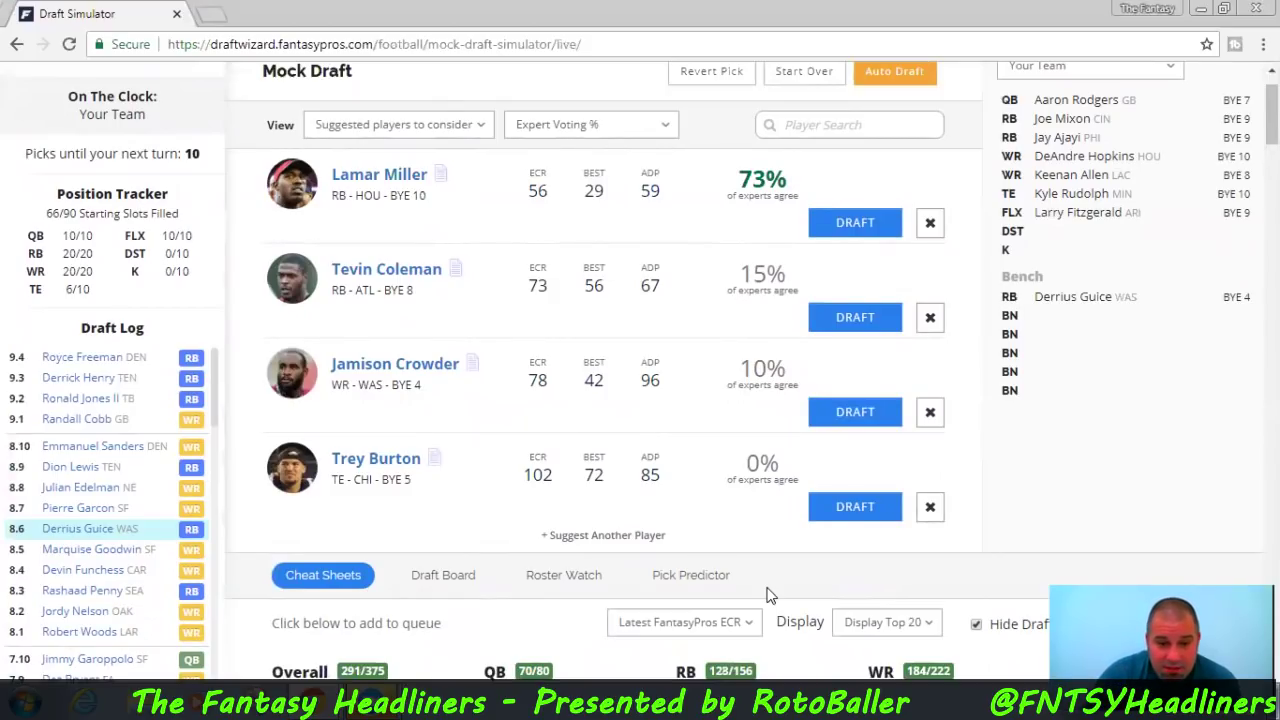
# Review the remaining players in the cheat sheets and draft Lamar Miller in round 9
pyautogui.scroll(-5, 770, 595)
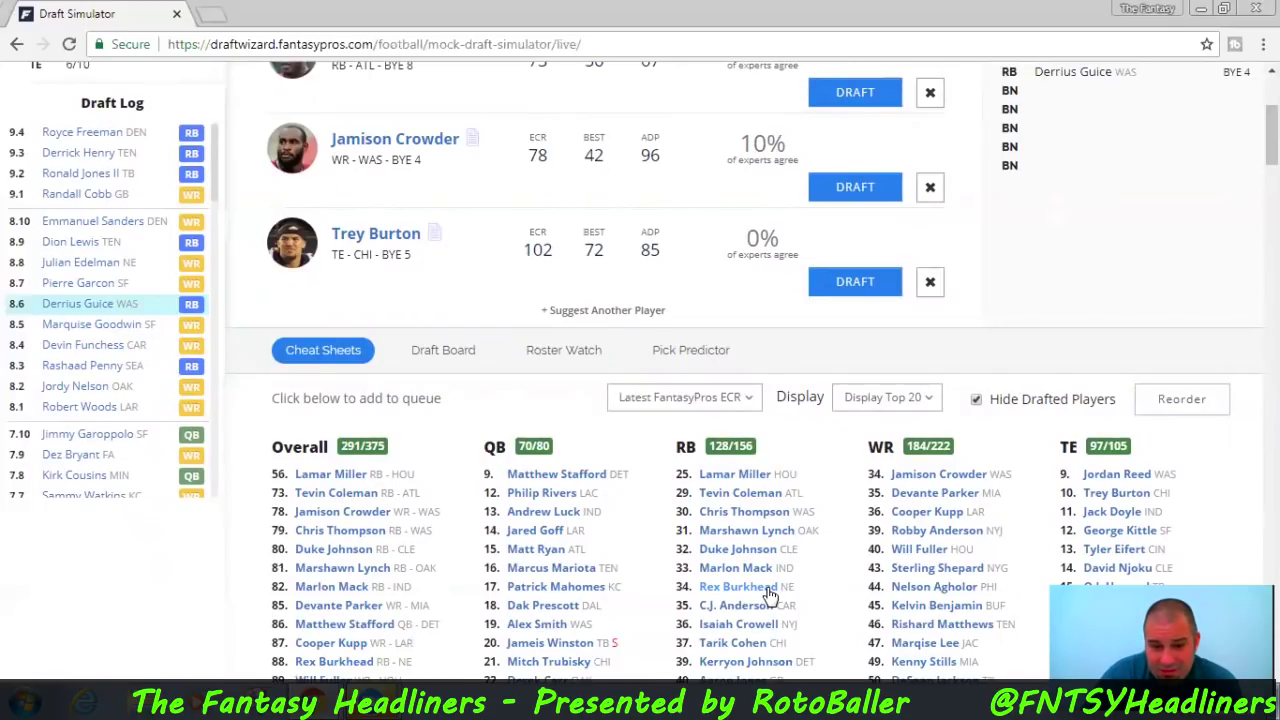
pyautogui.scroll(2, 770, 595)
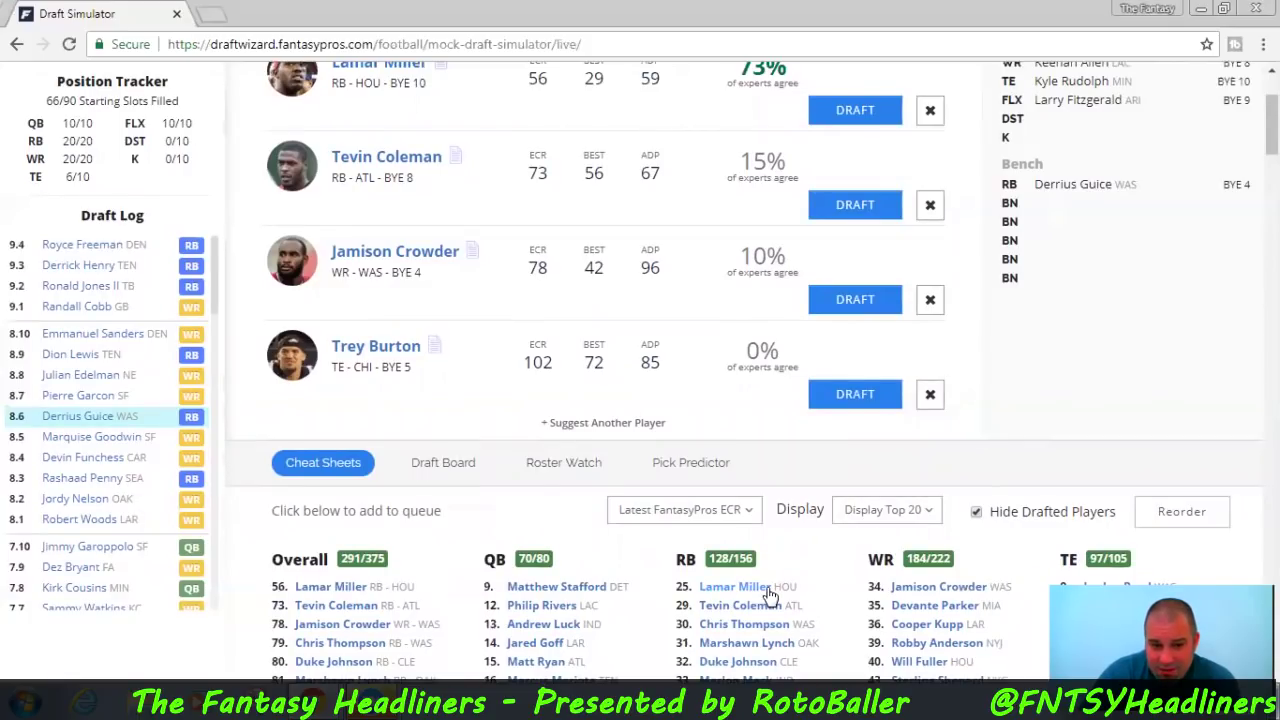
pyautogui.click(855, 110)
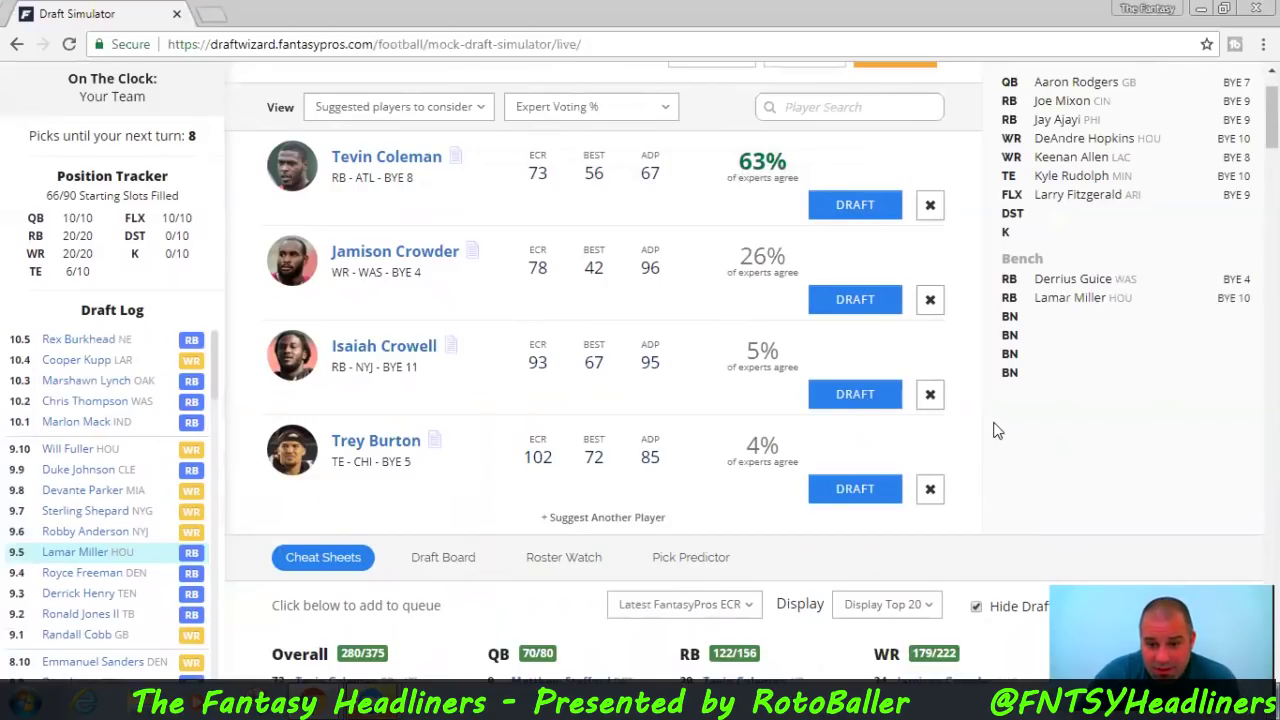
# Check the wide receiver rankings in the cheat sheets and draft Jamison Crowder in round 10
pyautogui.scroll(-3, 996, 430)
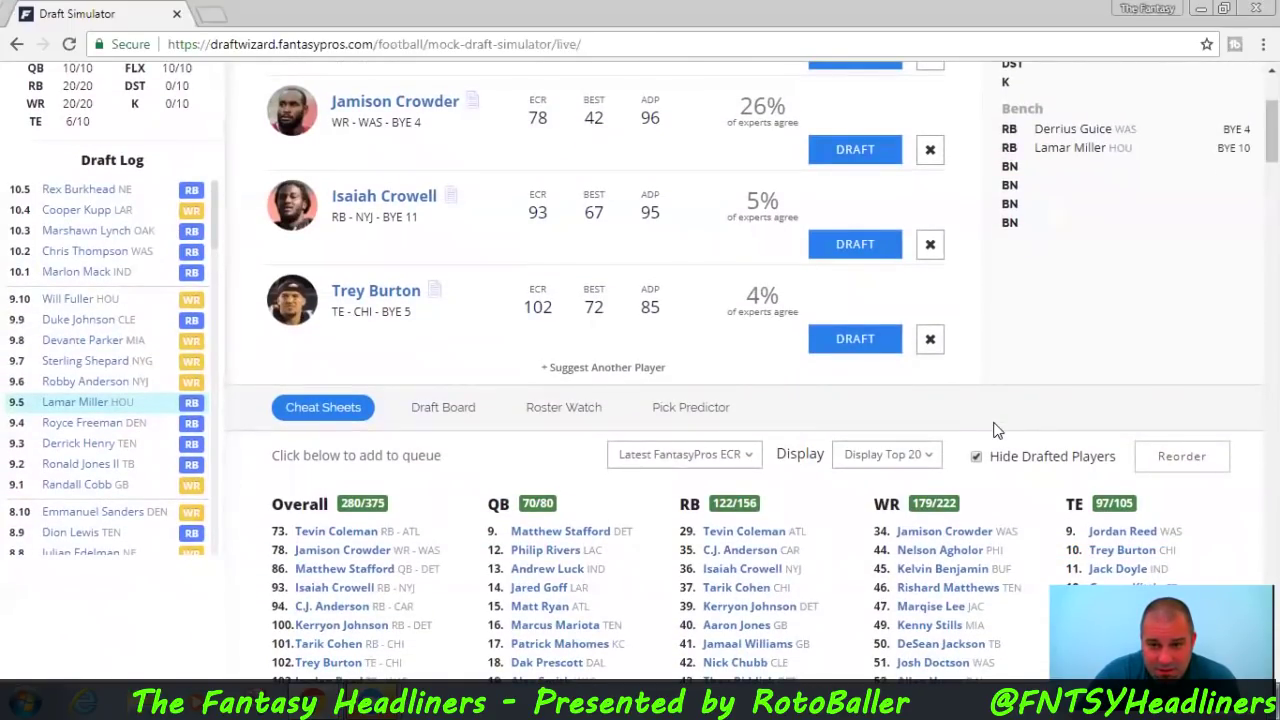
pyautogui.scroll(-1, 996, 430)
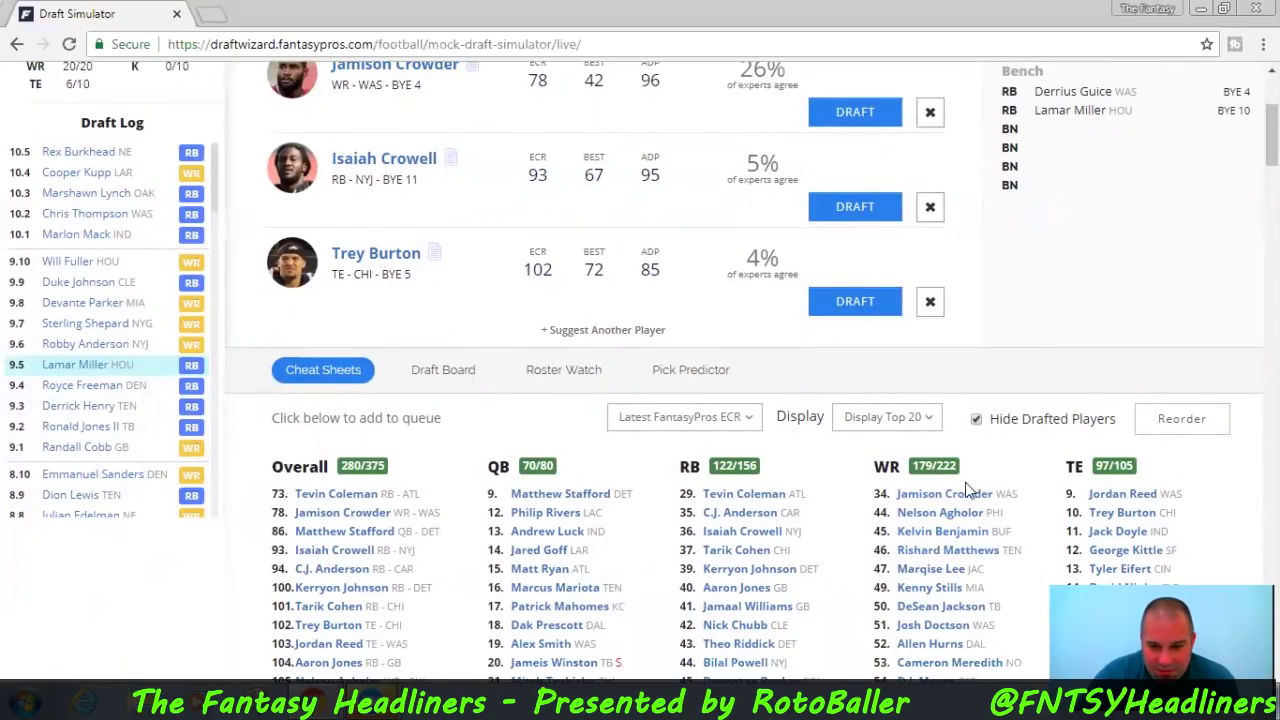
pyautogui.scroll(3, 982, 390)
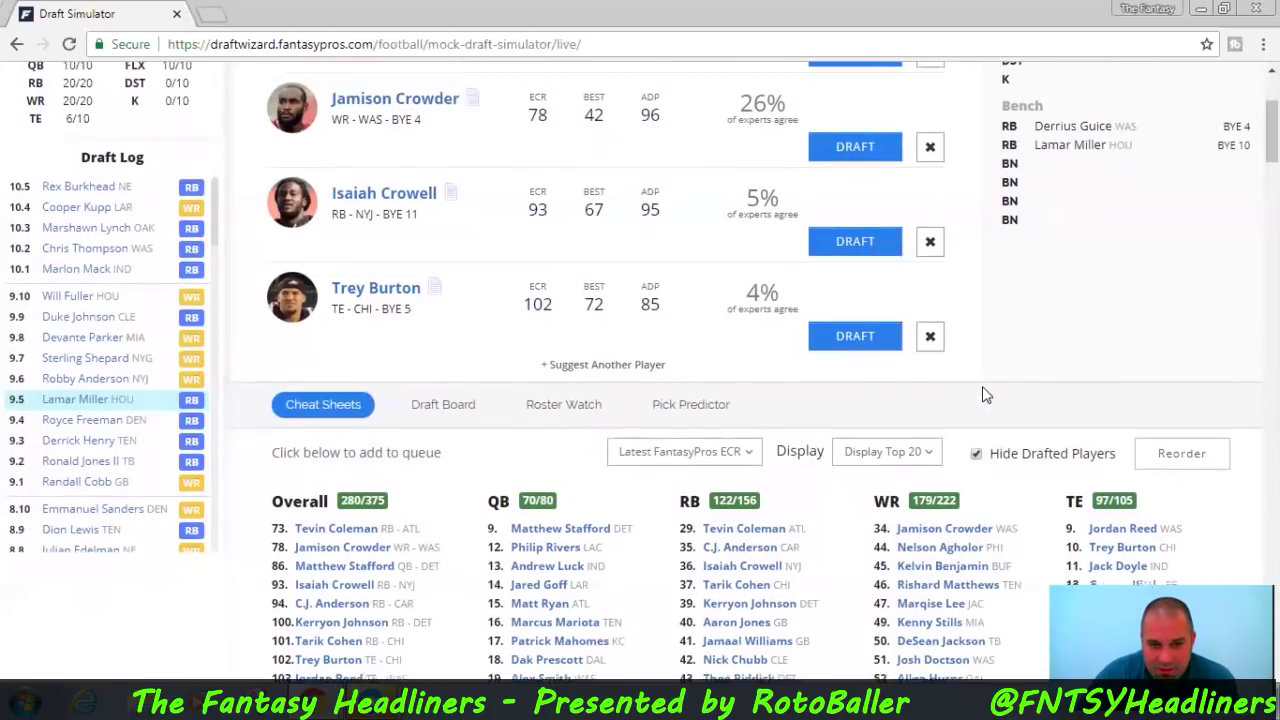
pyautogui.scroll(1, 982, 395)
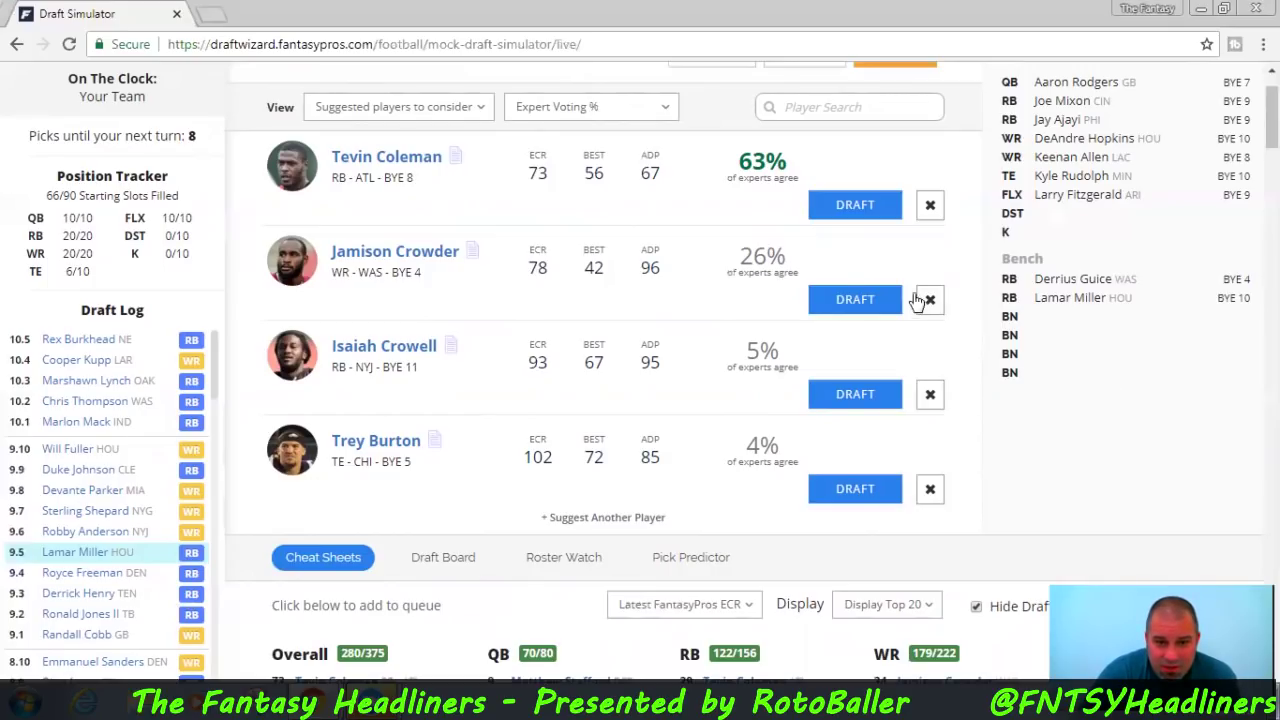
pyautogui.click(830, 302)
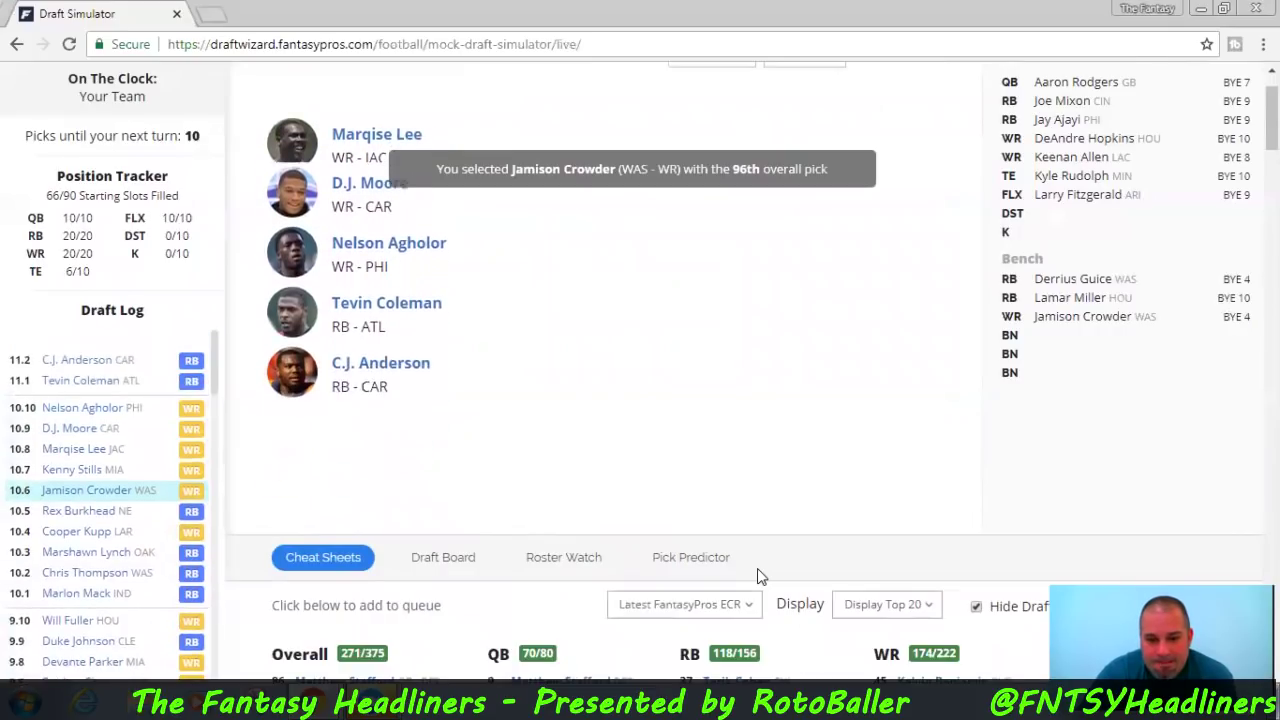
# Compare the suggested players with the cheat sheets and draft tight end Trey Burton in round 11
pyautogui.scroll(-2, 757, 568)
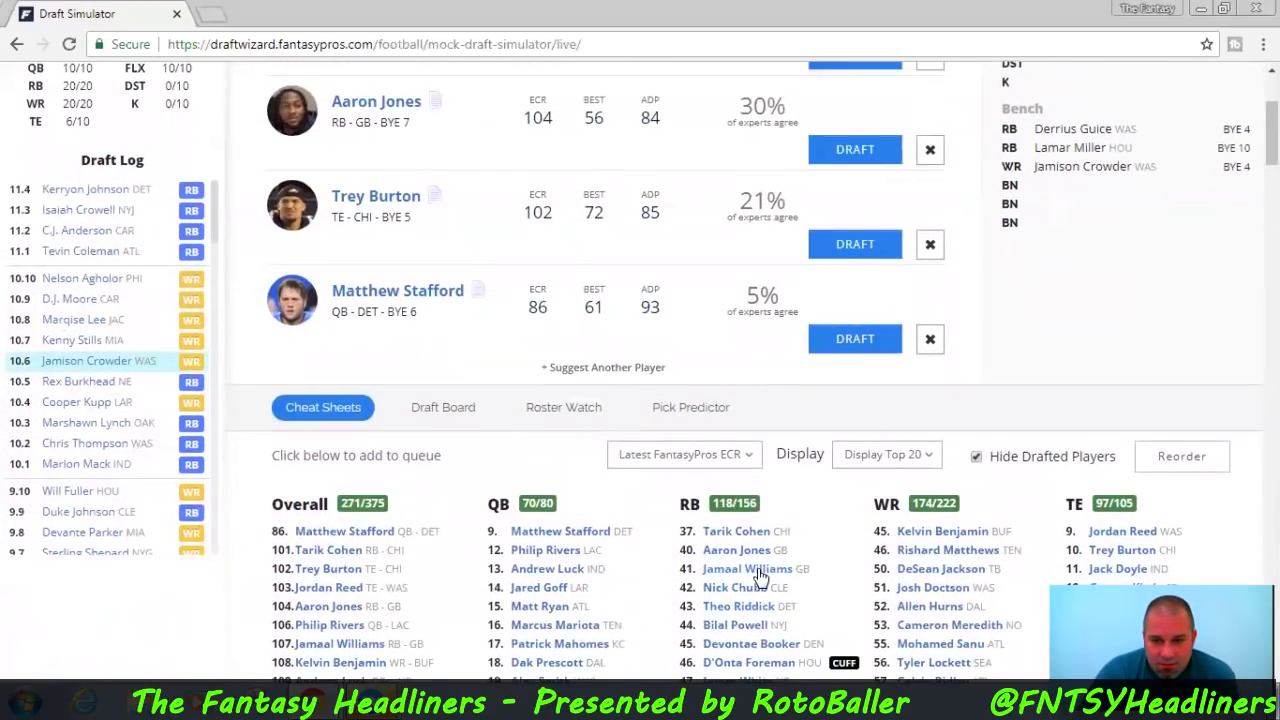
pyautogui.scroll(2, 760, 576)
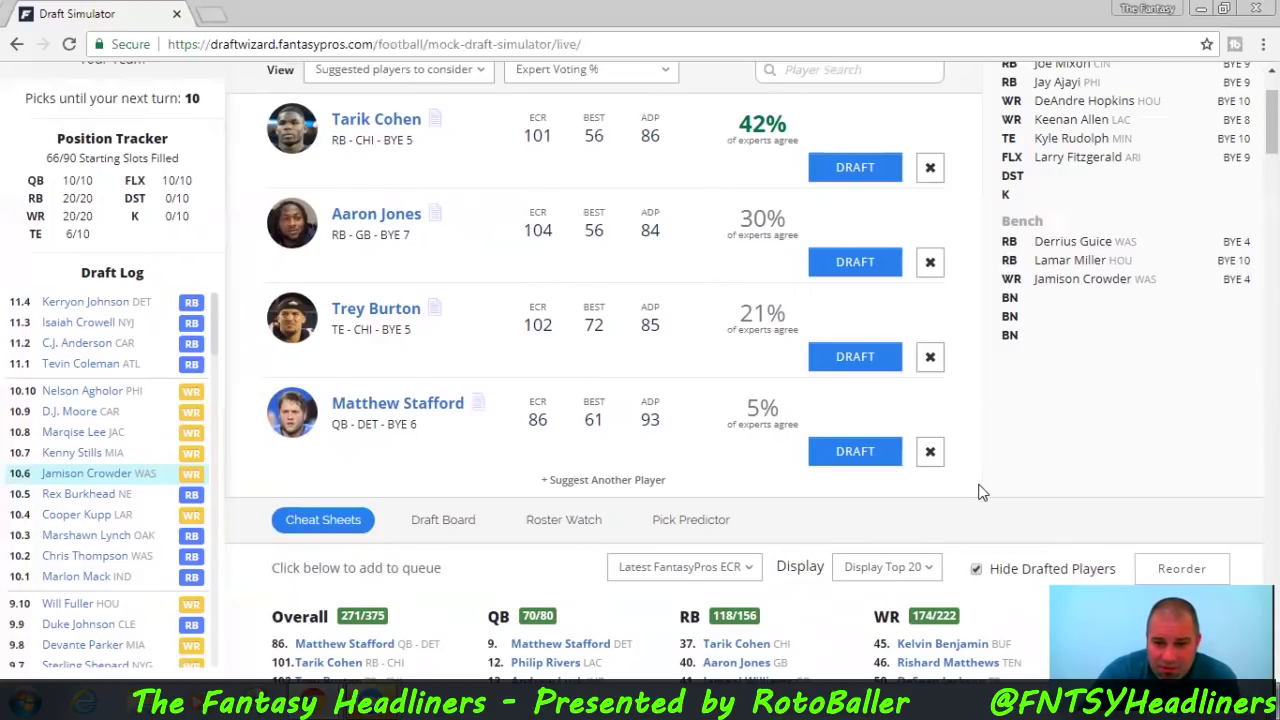
pyautogui.click(876, 368)
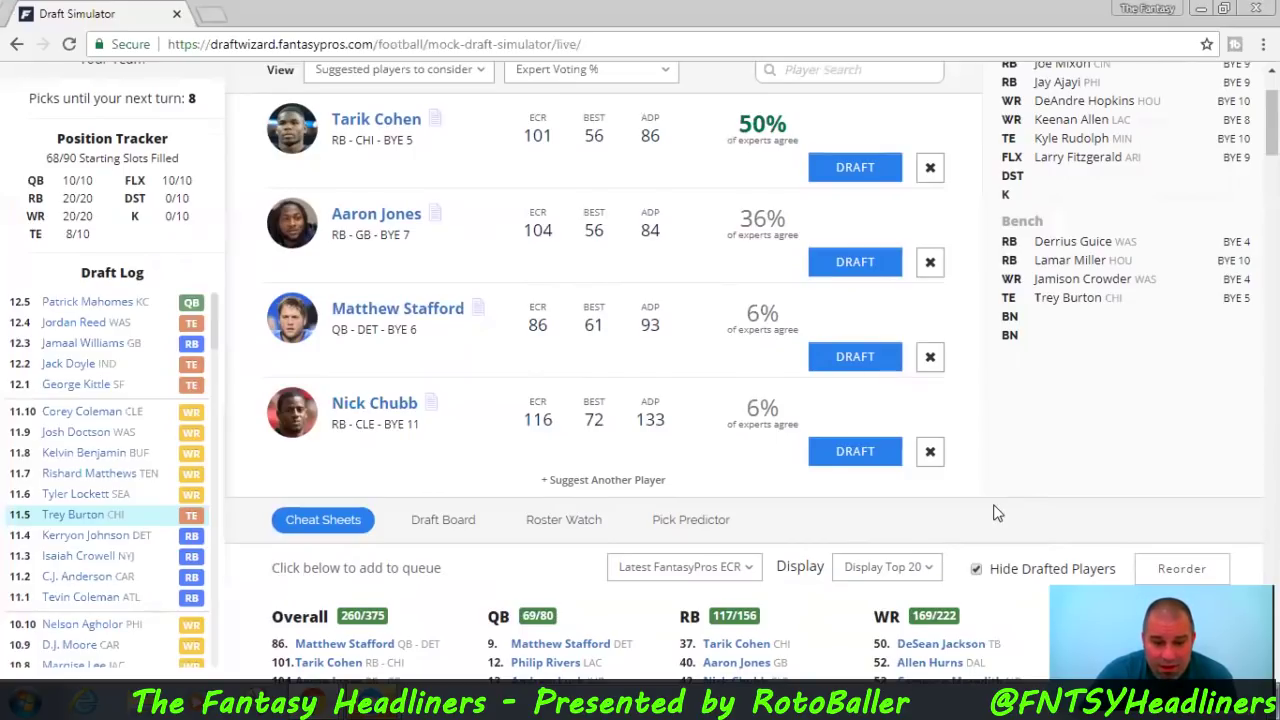
# Review the remaining quarterbacks and the current roster, and draft Matthew Stafford as backup quarterback in round 12
pyautogui.scroll(-2, 995, 512)
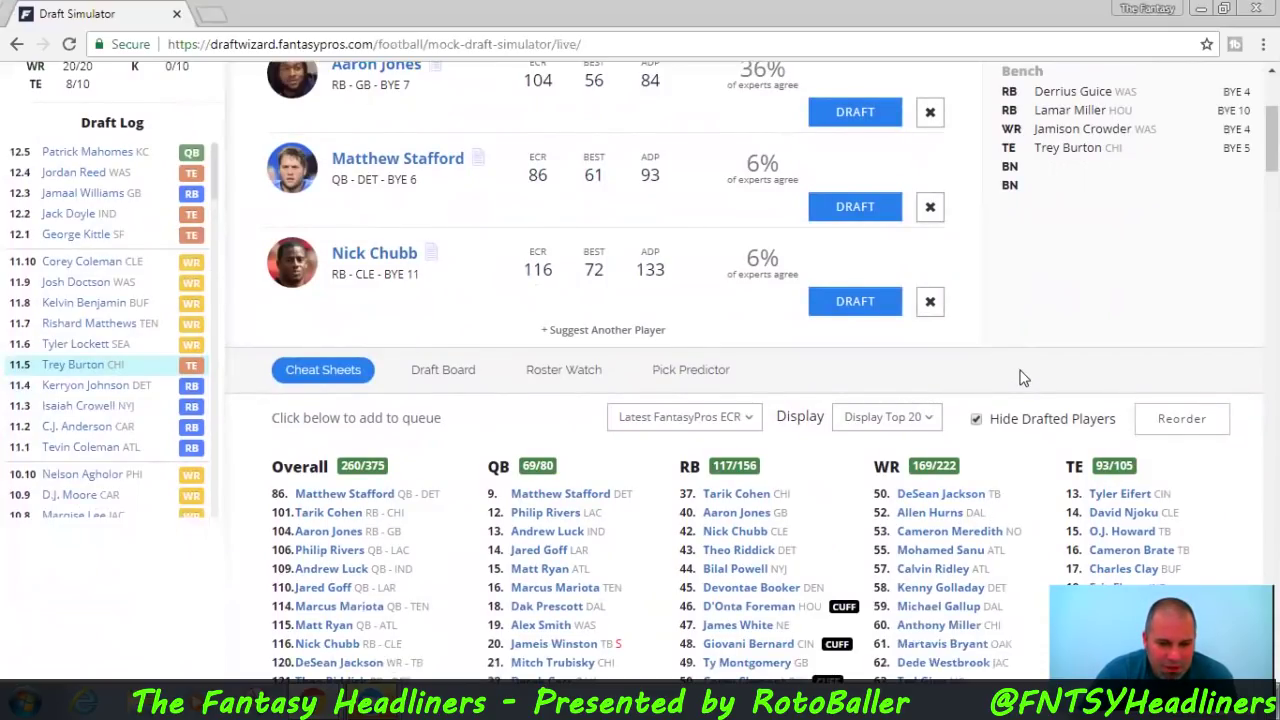
pyautogui.scroll(-2, 1022, 378)
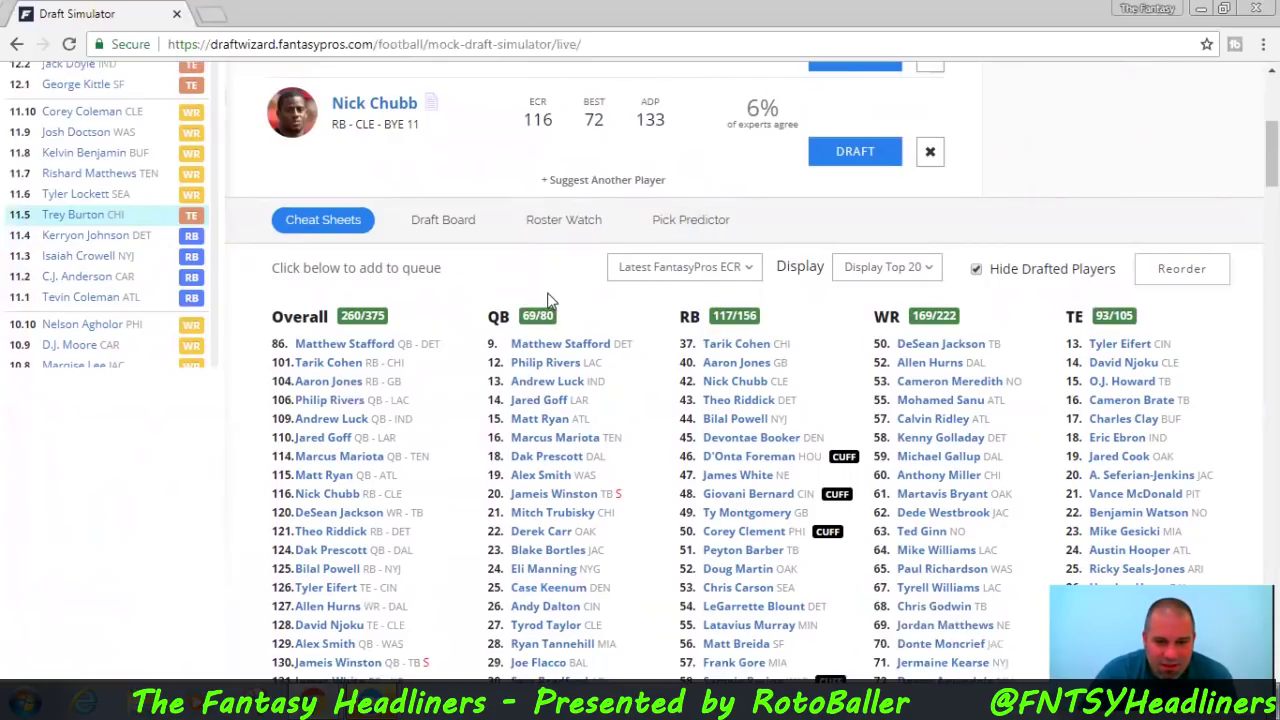
pyautogui.scroll(5, 547, 300)
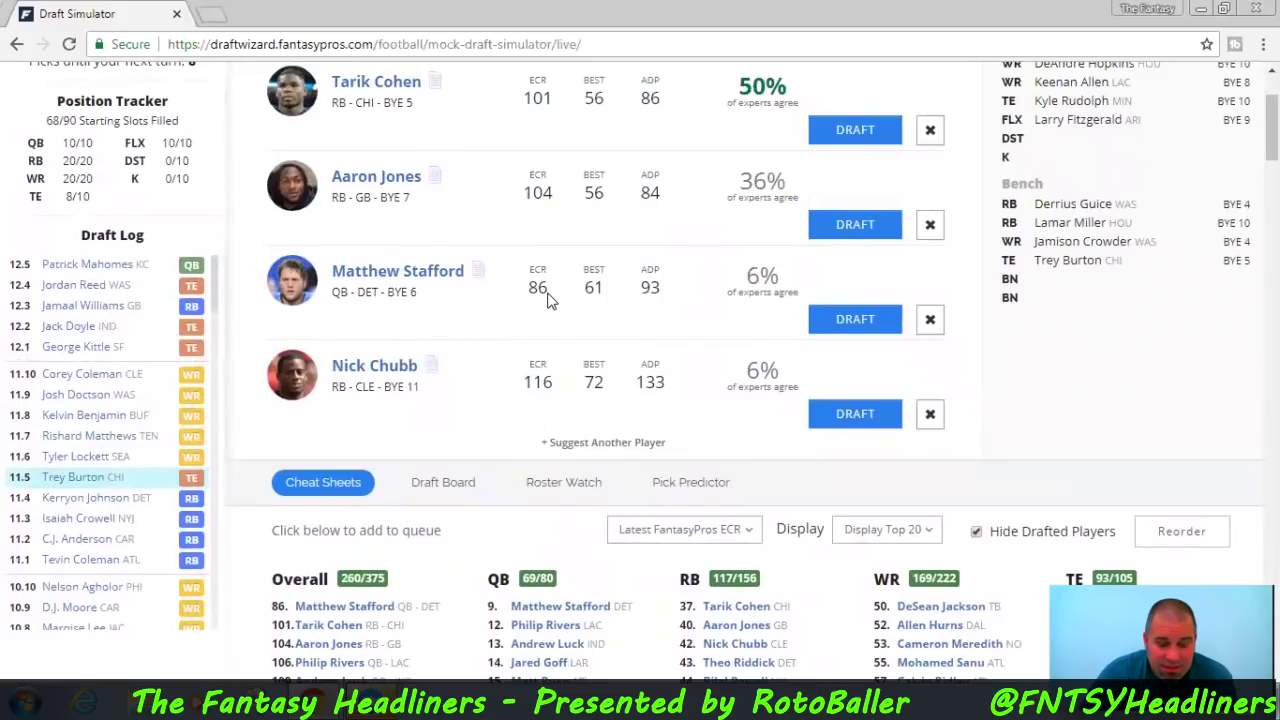
pyautogui.scroll(2, 547, 300)
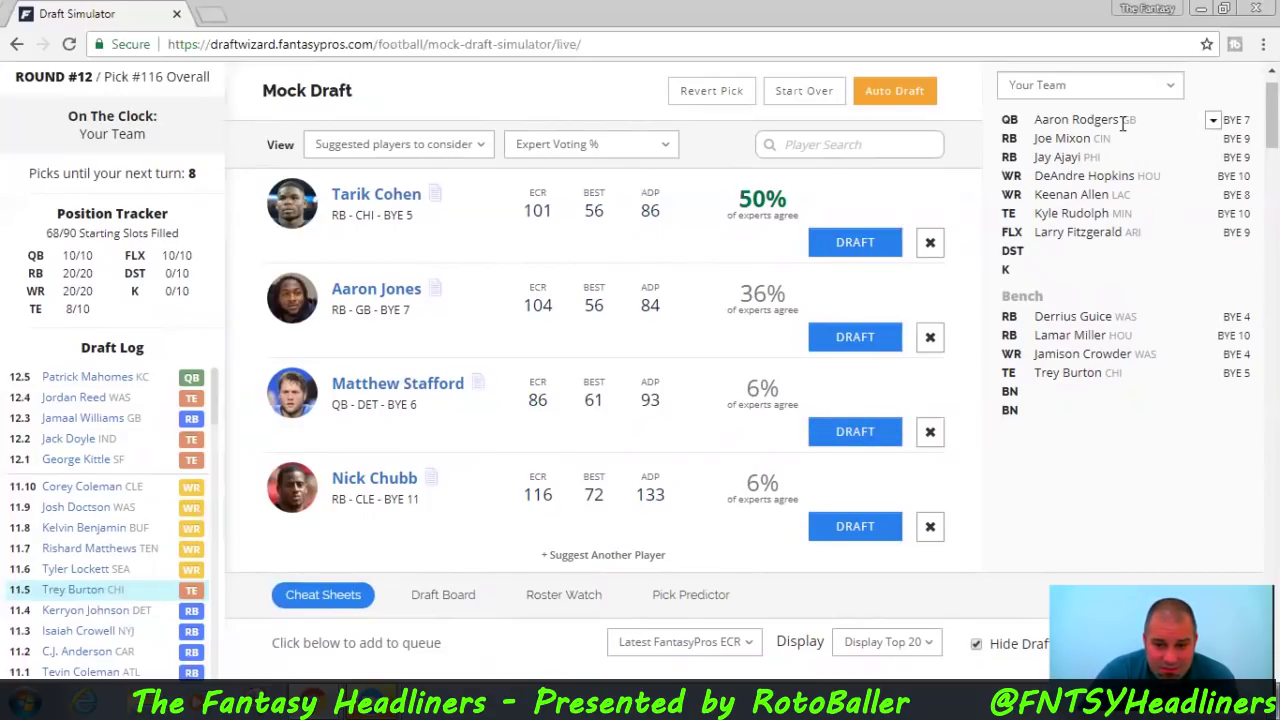
pyautogui.click(874, 433)
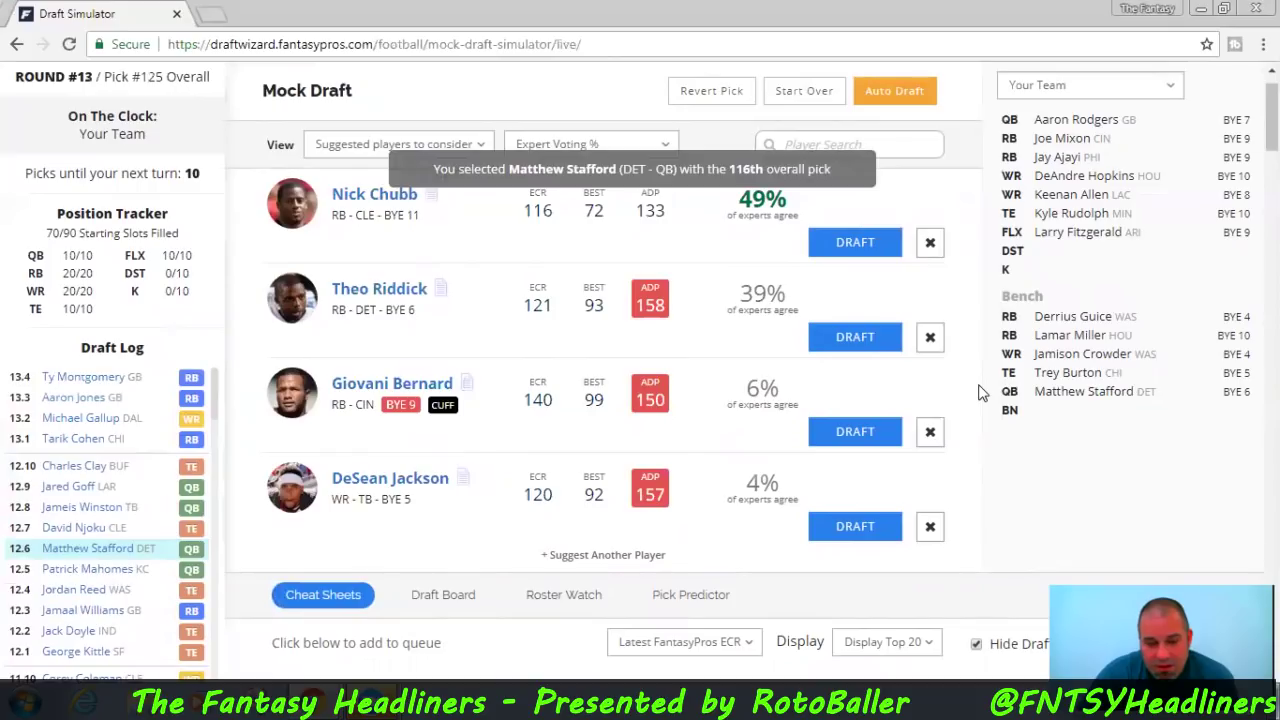
# Examine the remaining players by position in the cheat sheets and the unfilled roster slots for round 13
pyautogui.scroll(-3, 980, 393)
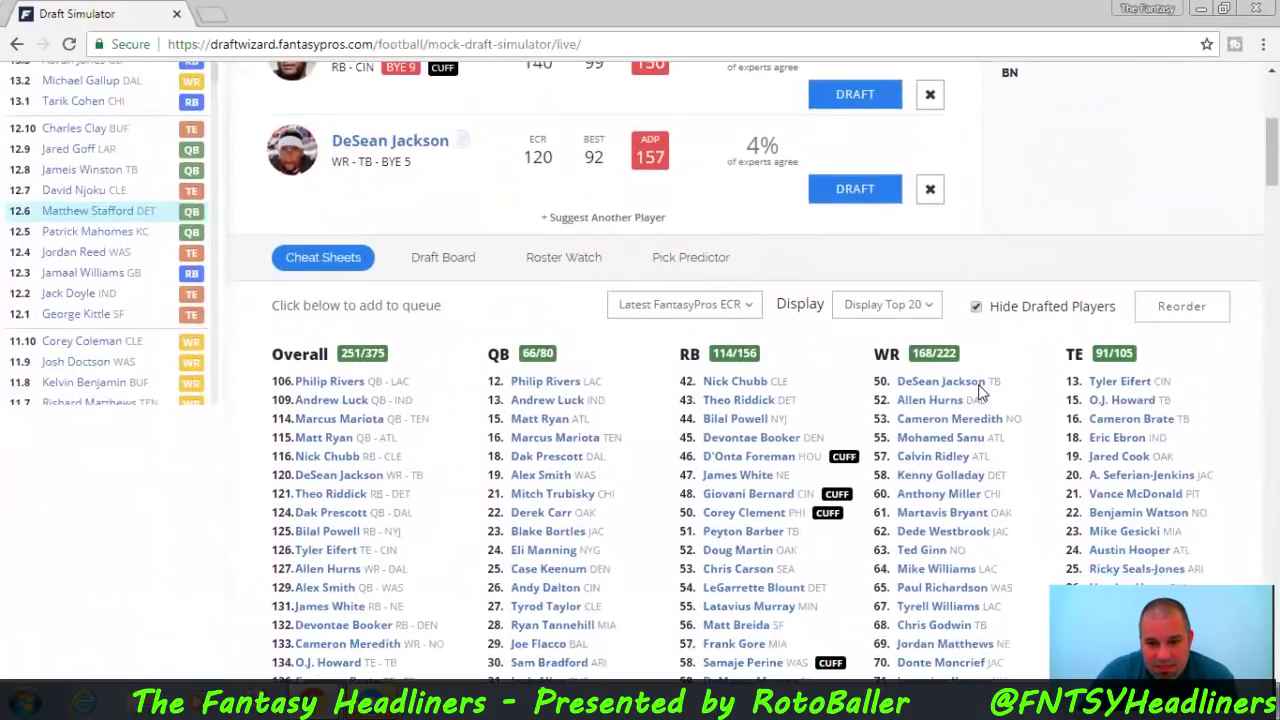
pyautogui.scroll(-1, 980, 393)
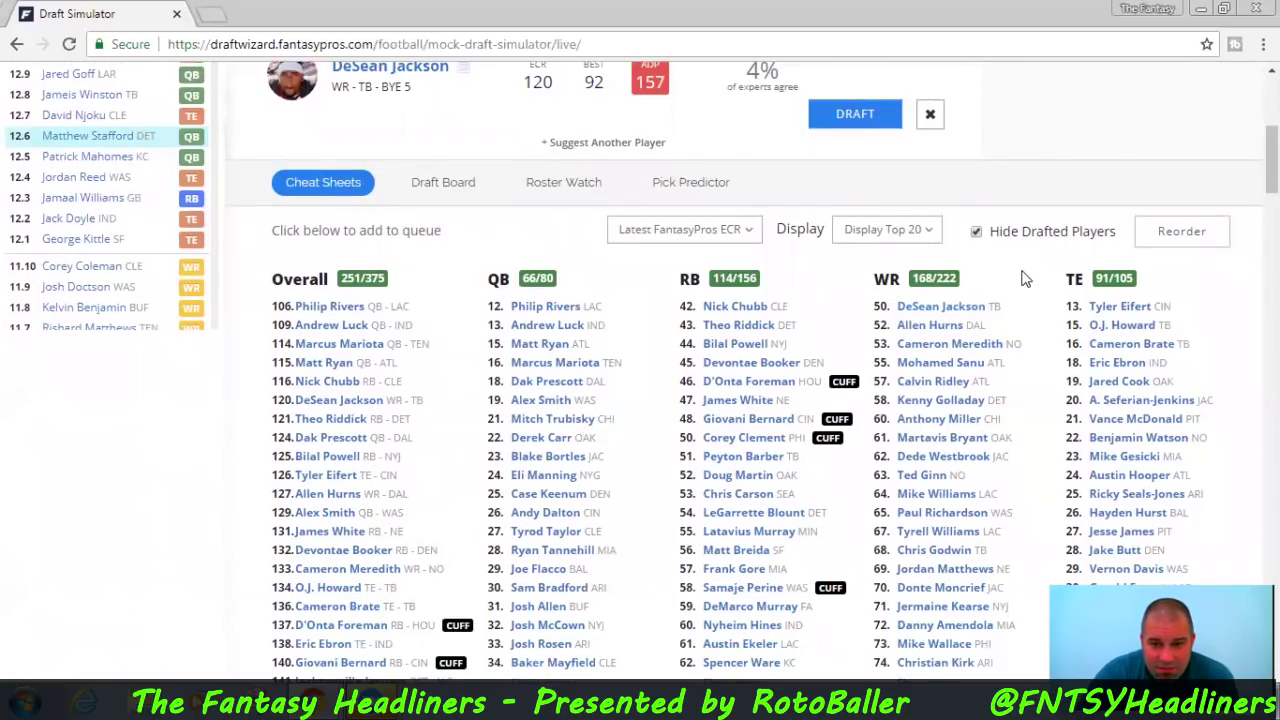
pyautogui.scroll(3, 1022, 278)
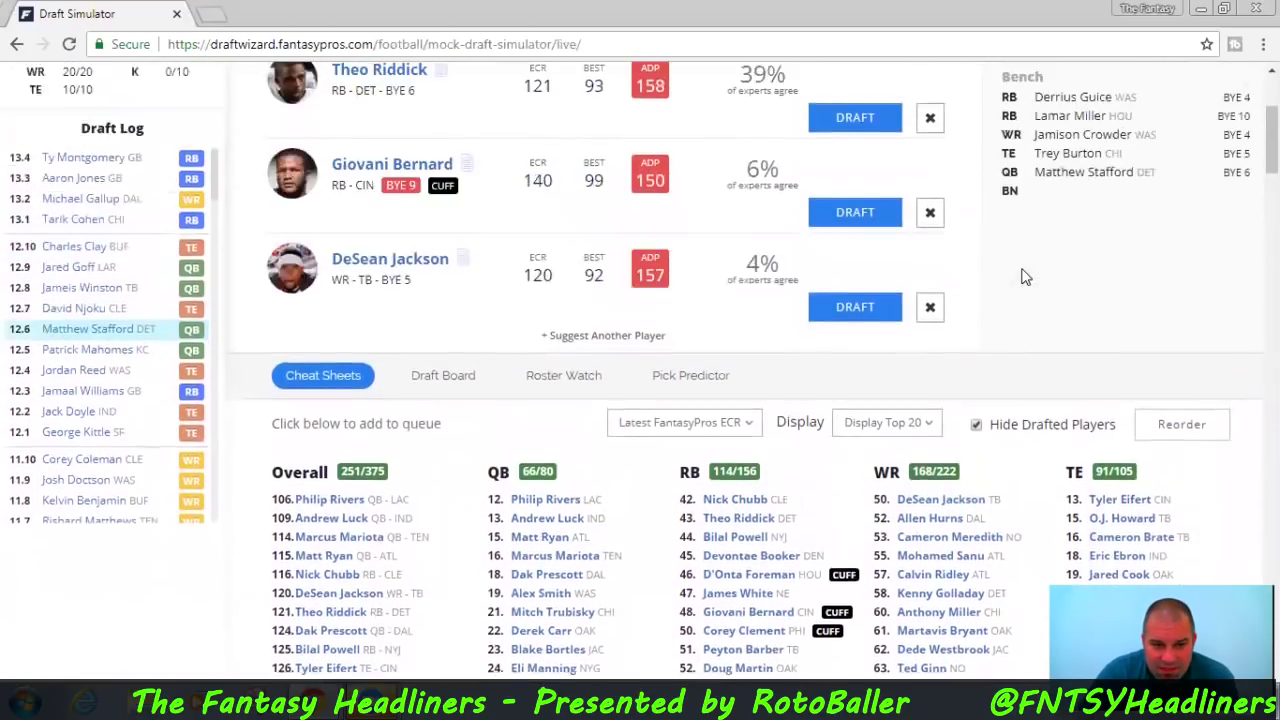
pyautogui.scroll(2, 1022, 278)
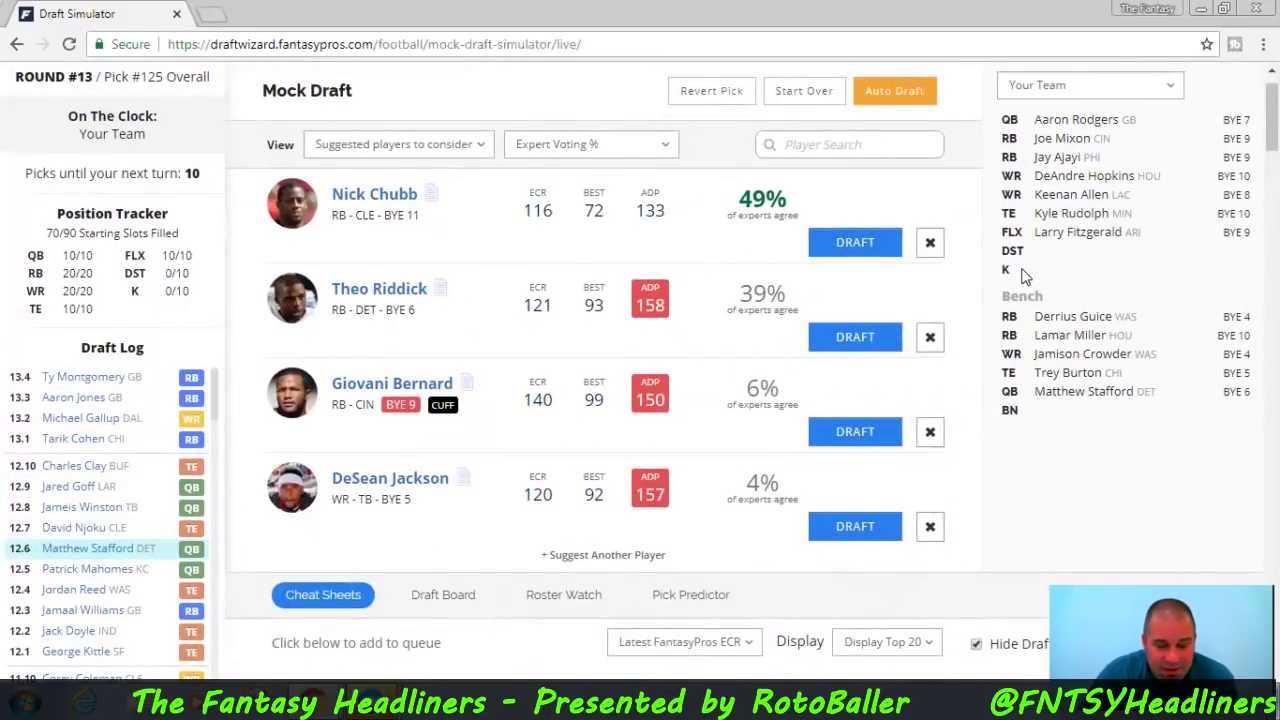
pyautogui.scroll(-3, 1022, 278)
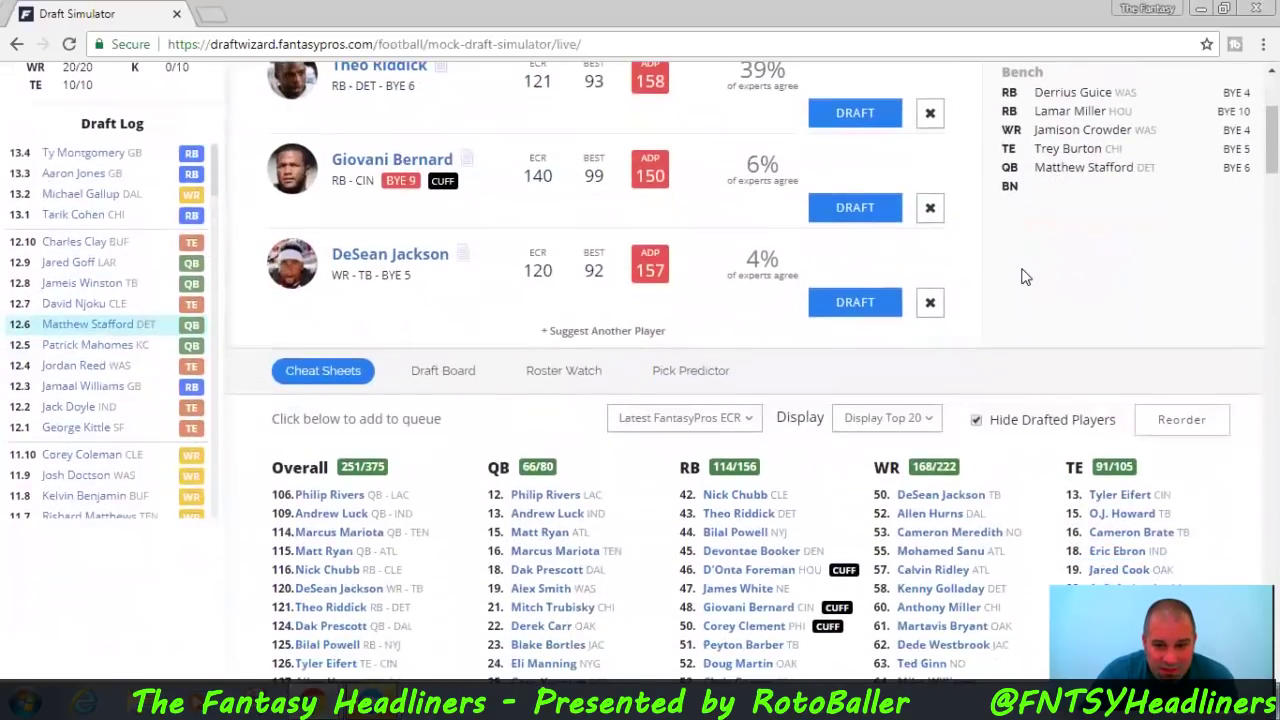
pyautogui.scroll(-1, 1022, 278)
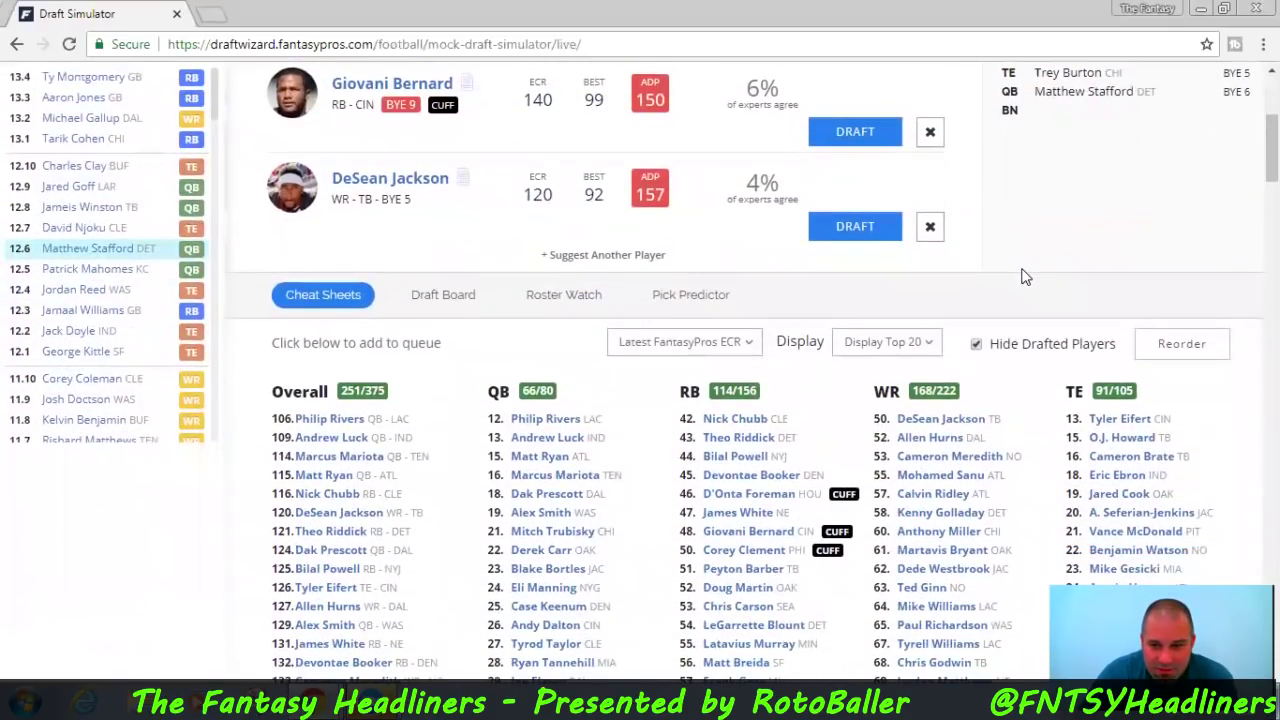
# Add the Jacksonville Jaguars from the defense cheat sheet to the suggestions and draft them in round 13
pyautogui.scroll(-3, 1022, 278)
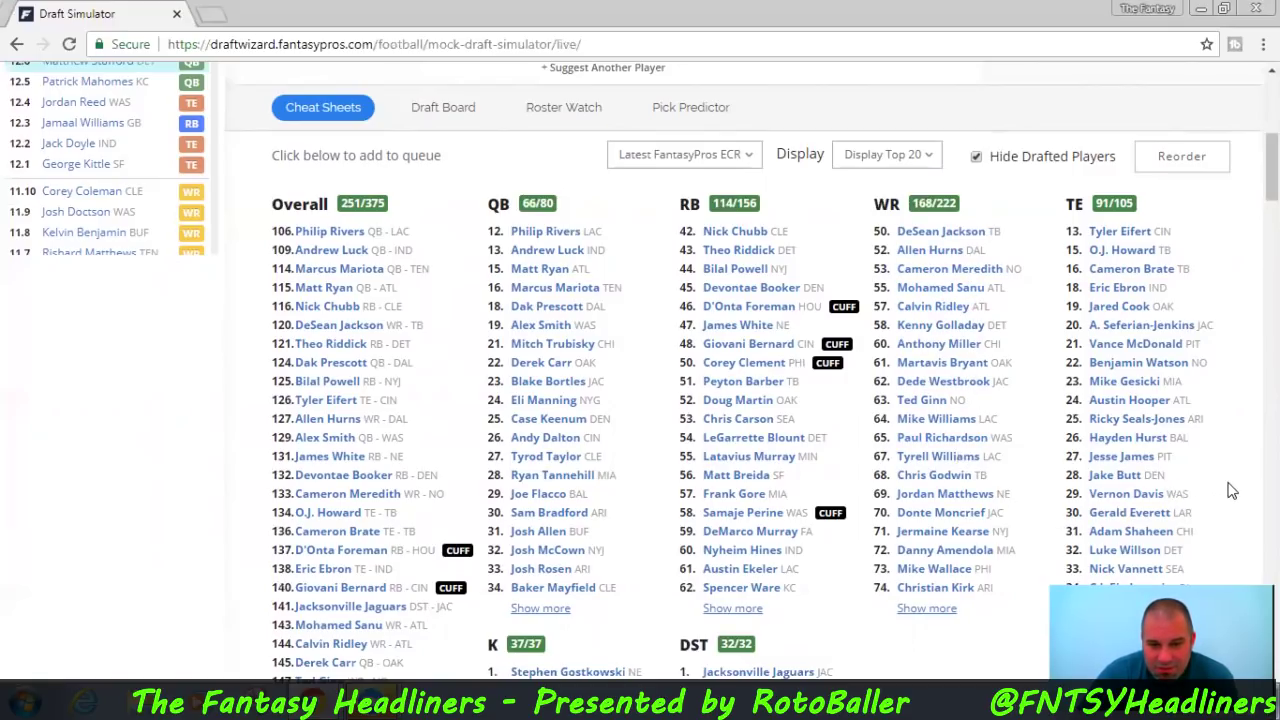
pyautogui.scroll(-1, 1230, 488)
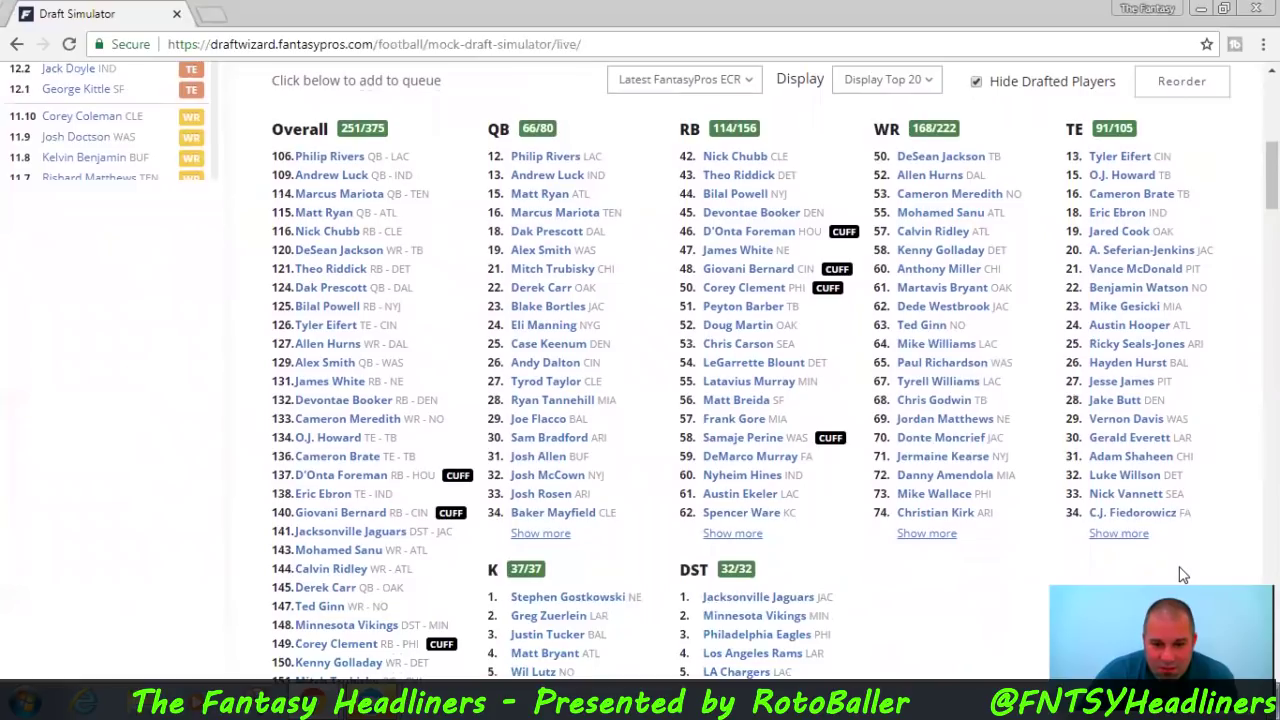
pyautogui.click(733, 597)
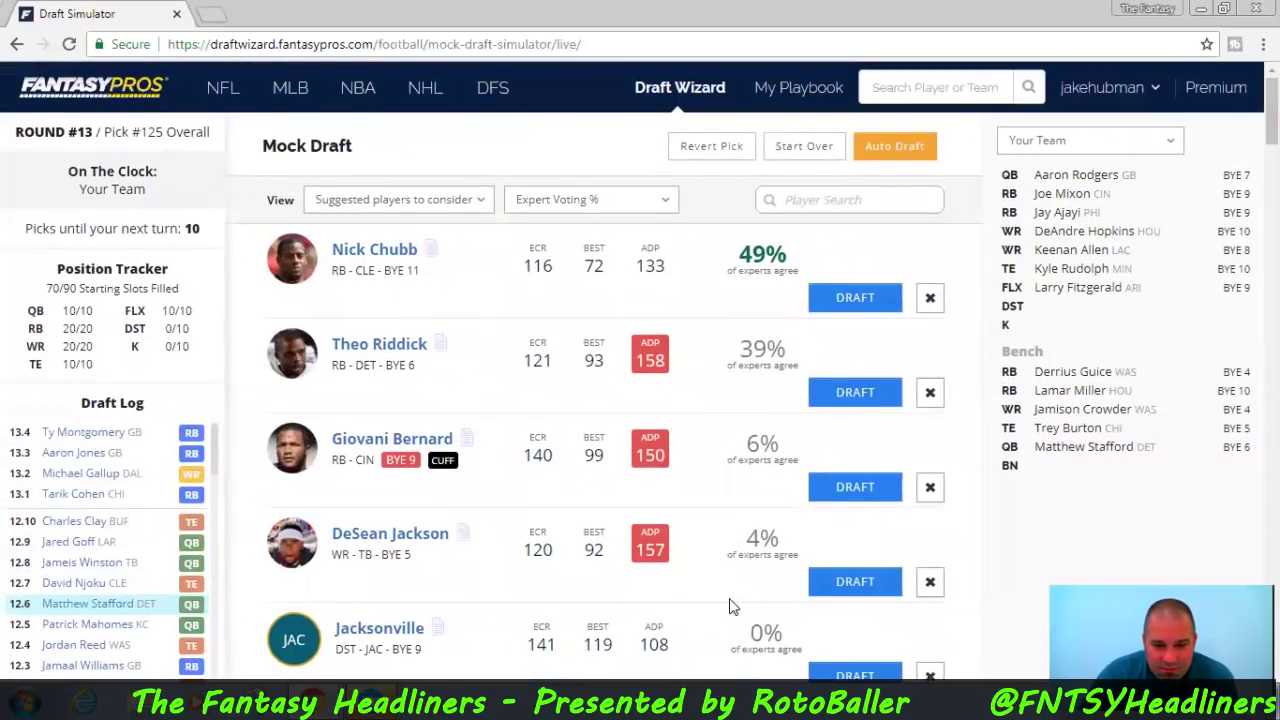
pyautogui.scroll(-1, 730, 607)
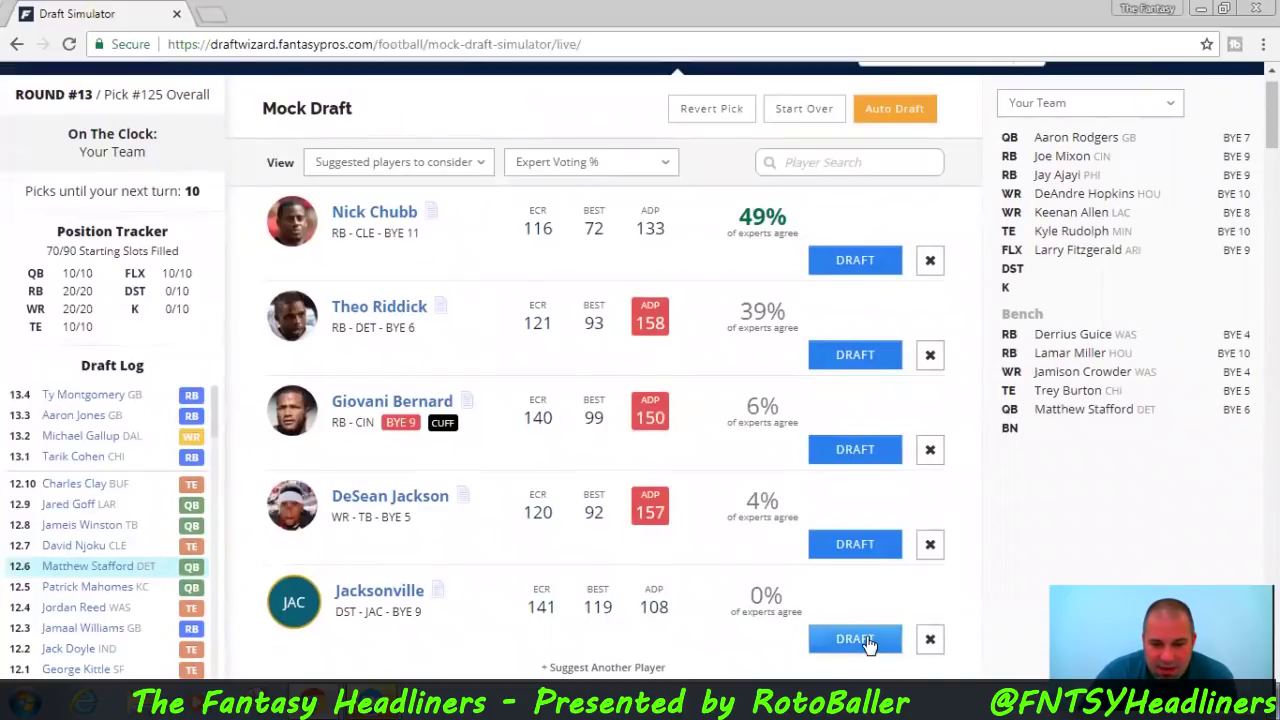
pyautogui.scroll(-6, 868, 645)
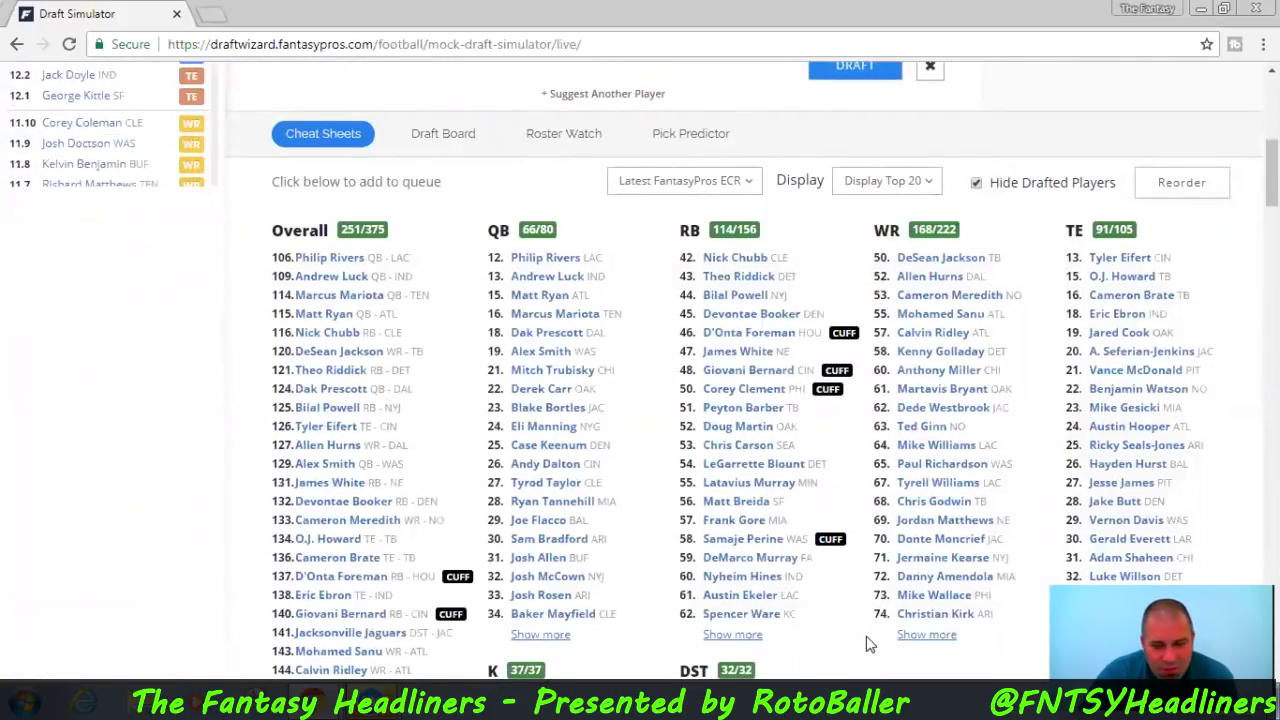
pyautogui.scroll(6, 868, 645)
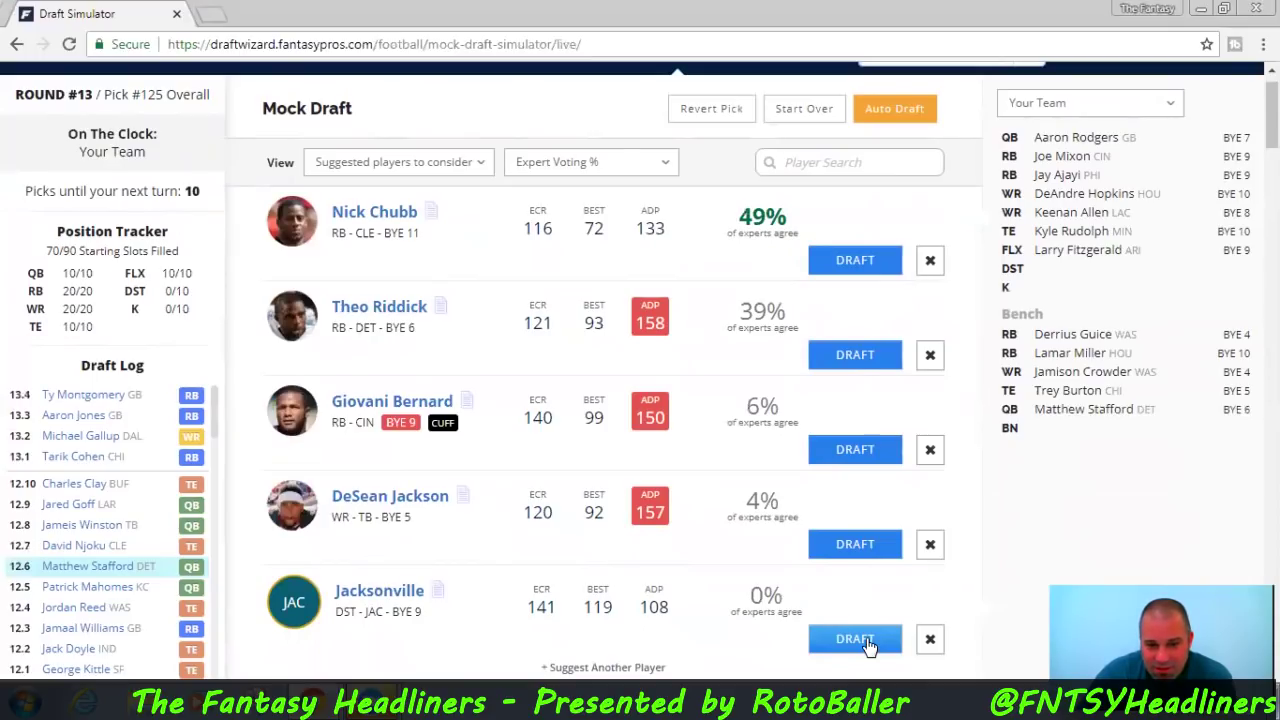
pyautogui.click(855, 639)
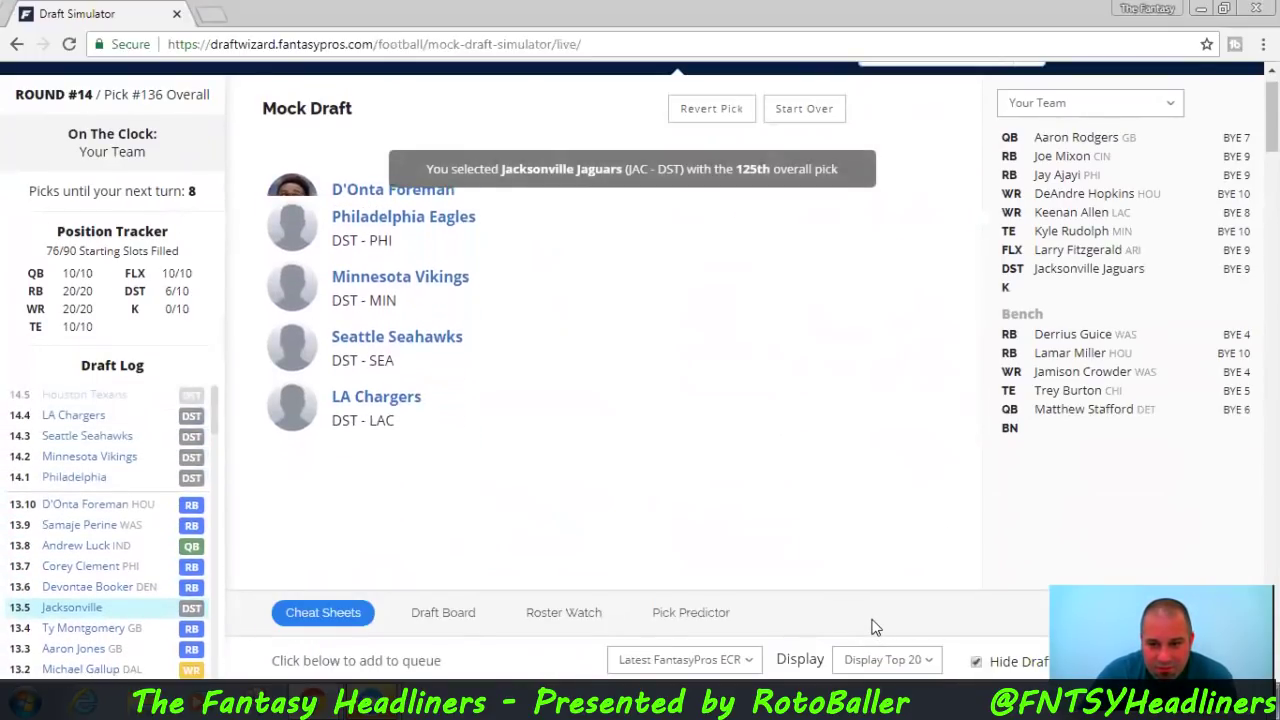
# Add Greg Zuerlein from the kicker cheat sheet to the suggestions and draft him in round 14
pyautogui.scroll(-5, 872, 627)
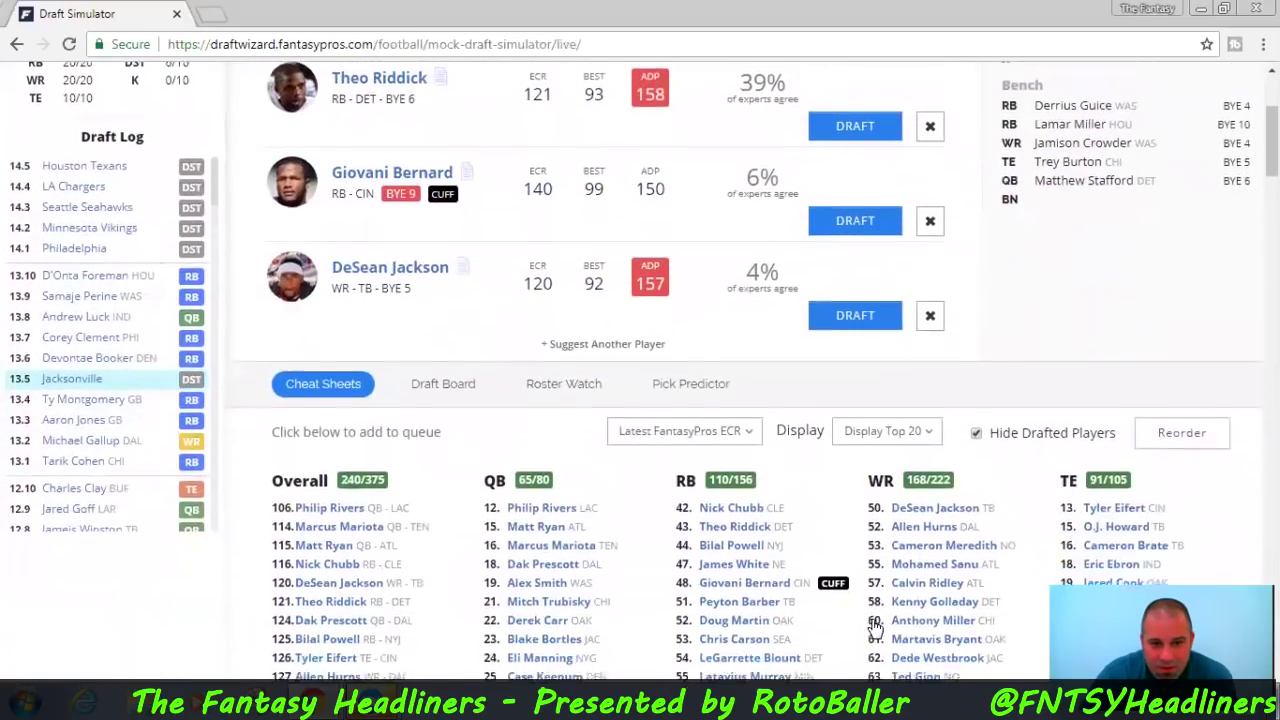
pyautogui.scroll(-3, 874, 627)
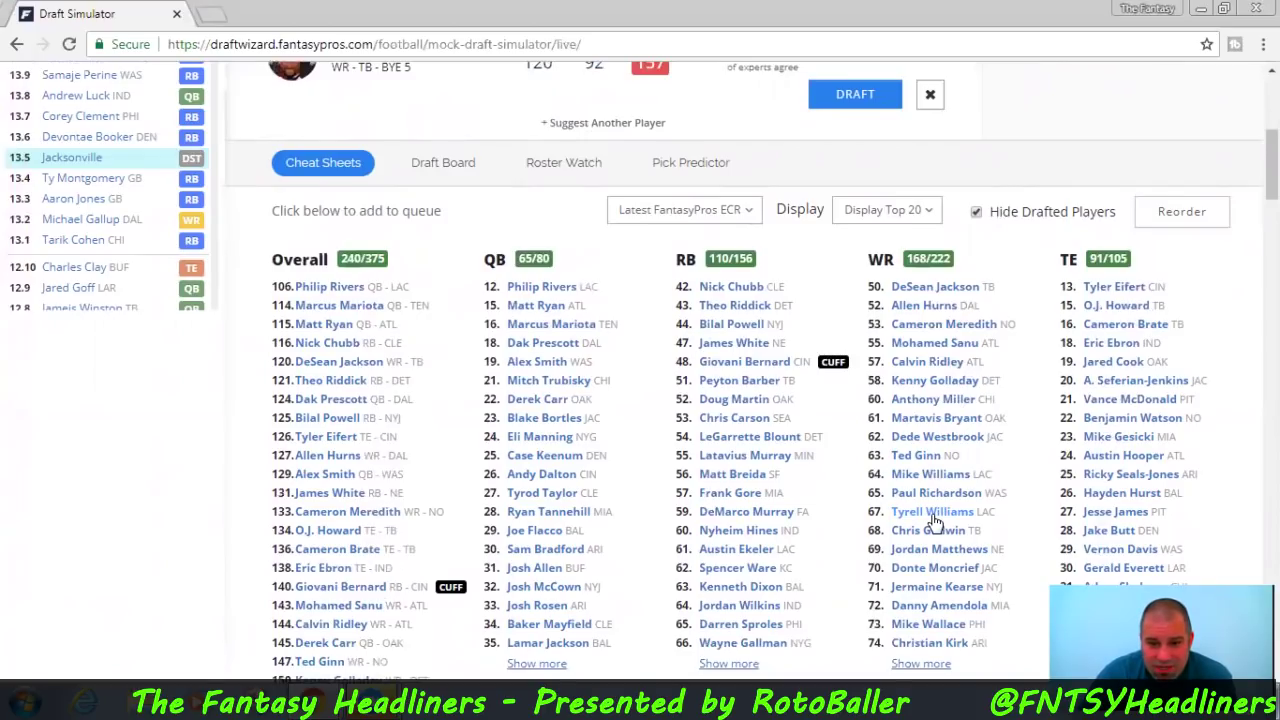
pyautogui.scroll(-3, 934, 522)
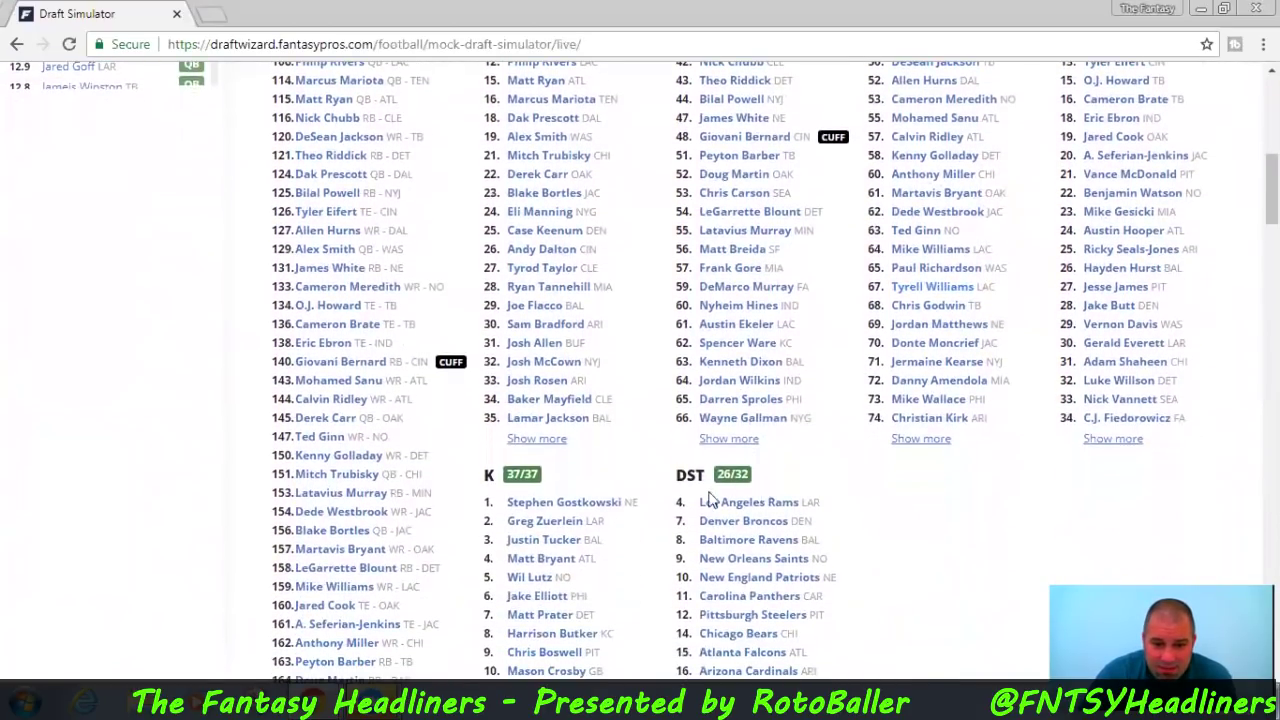
pyautogui.click(546, 522)
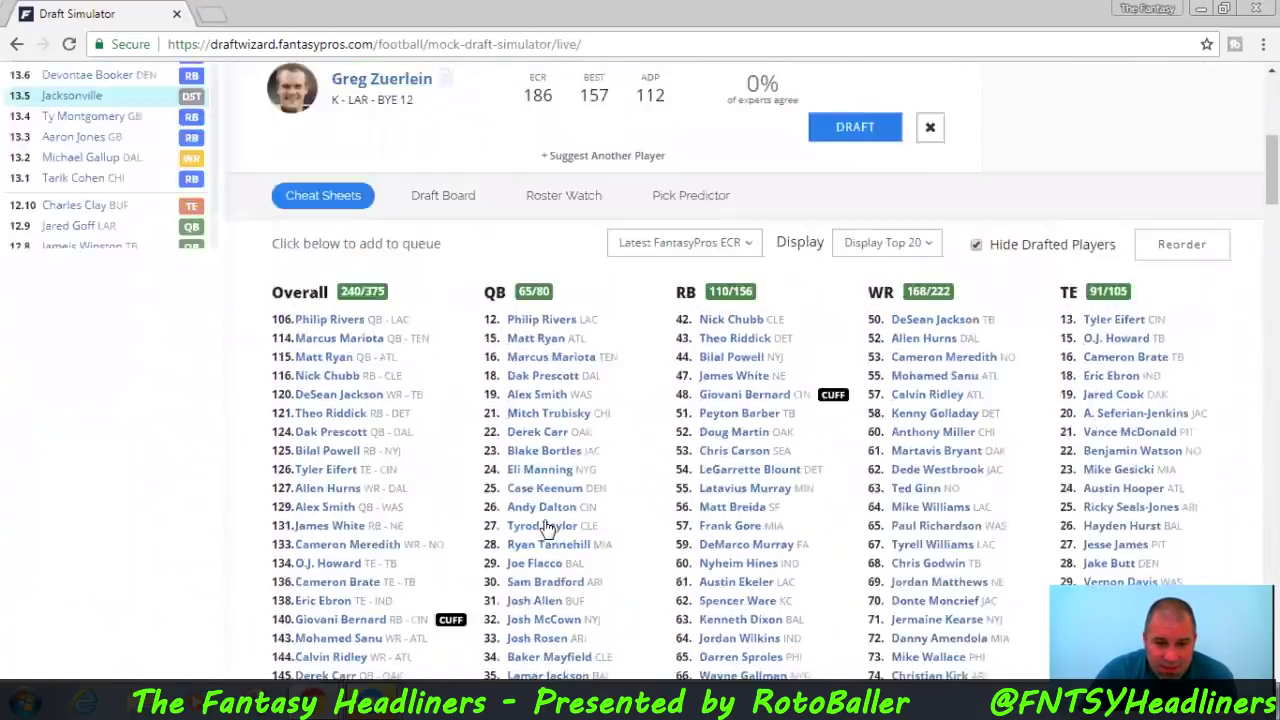
pyautogui.scroll(5, 546, 528)
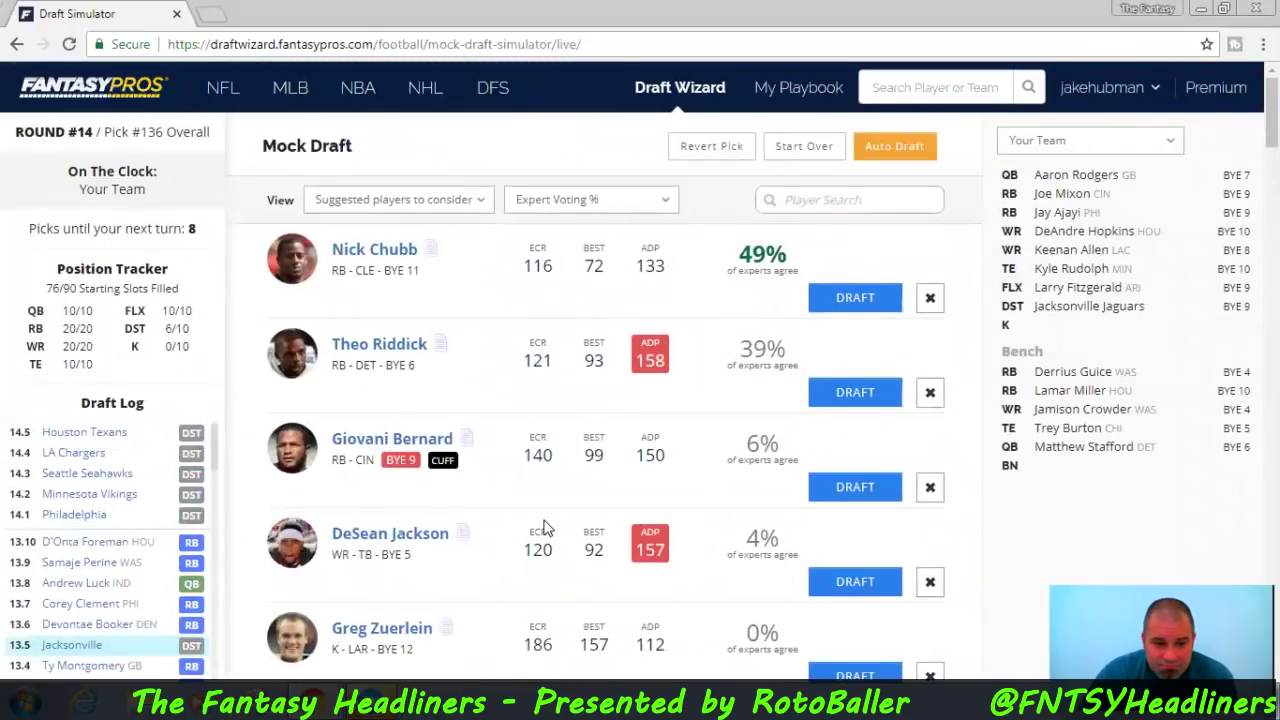
pyautogui.scroll(-1, 546, 528)
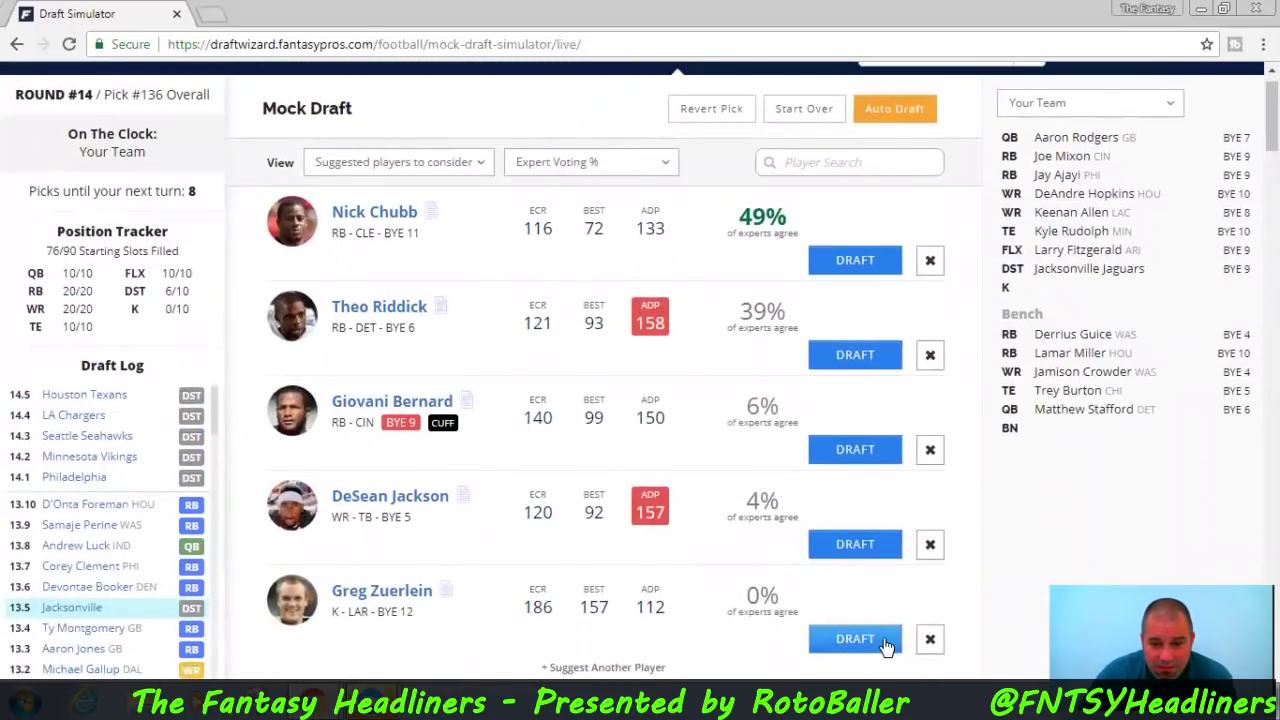
pyautogui.click(855, 639)
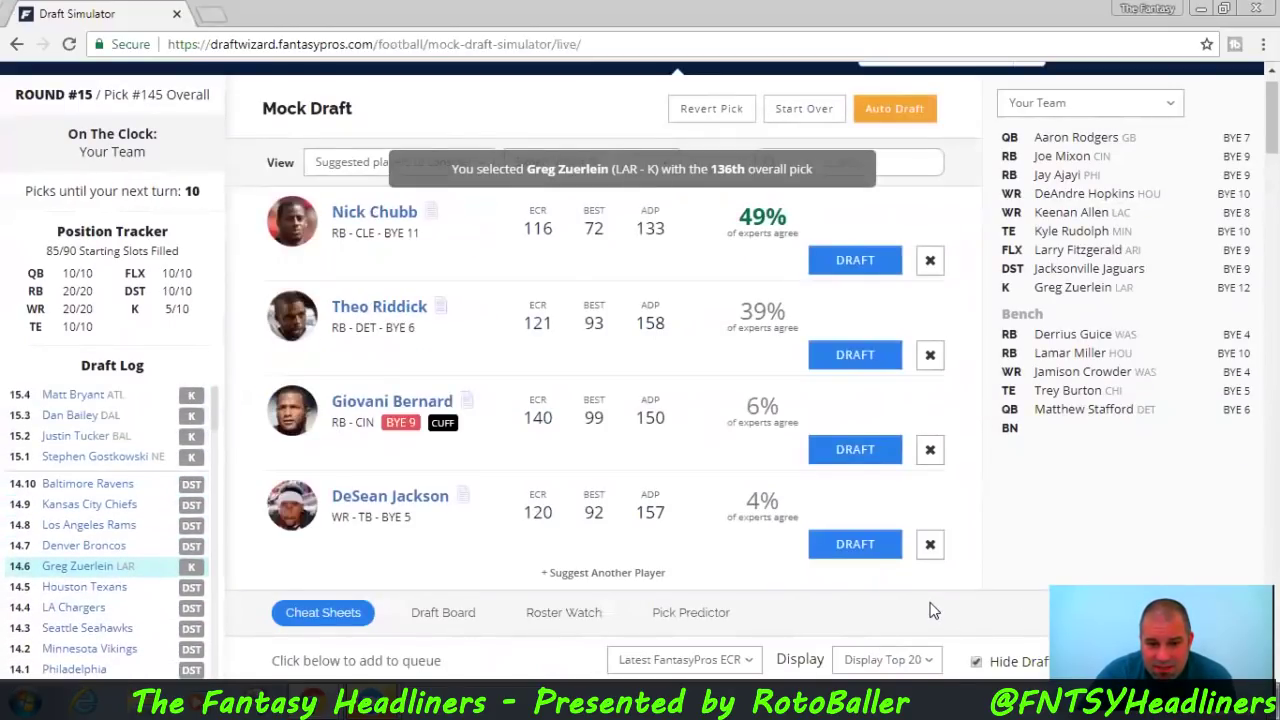
# Add Calvin Ridley from the wide receiver cheat sheet to the suggestions and draft him in round 15
pyautogui.scroll(-2, 930, 616)
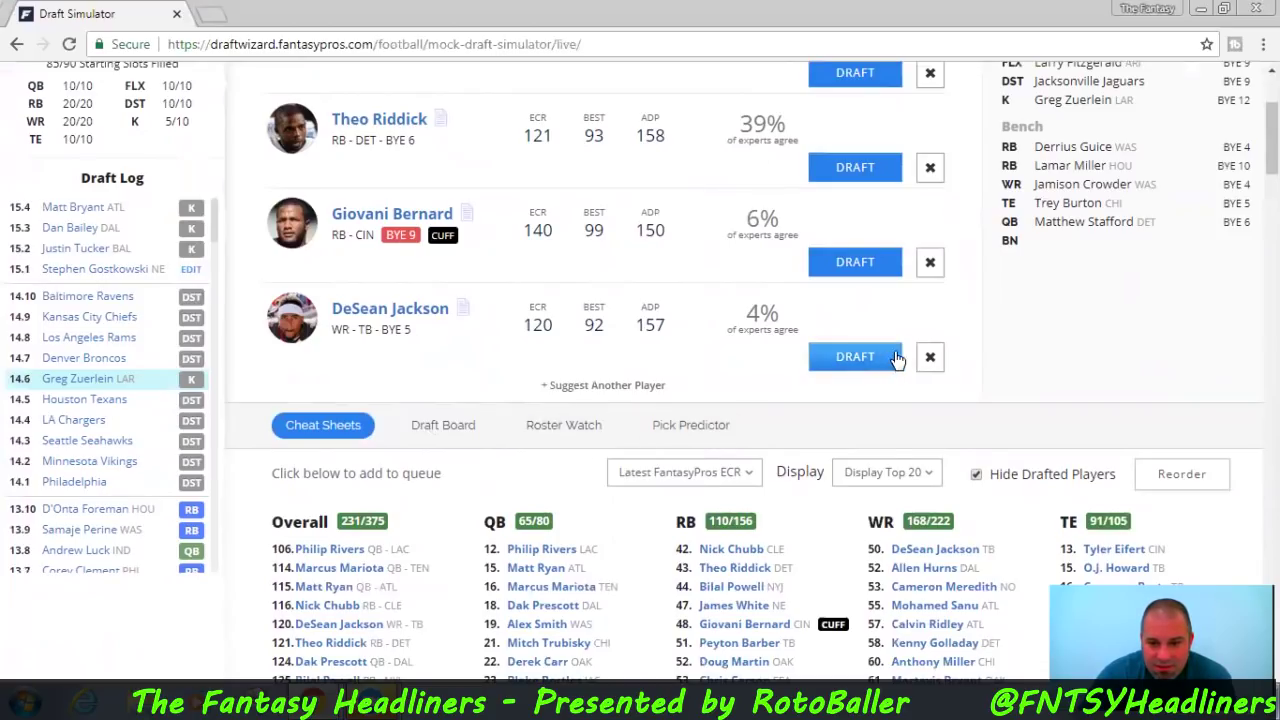
pyautogui.scroll(-1, 887, 414)
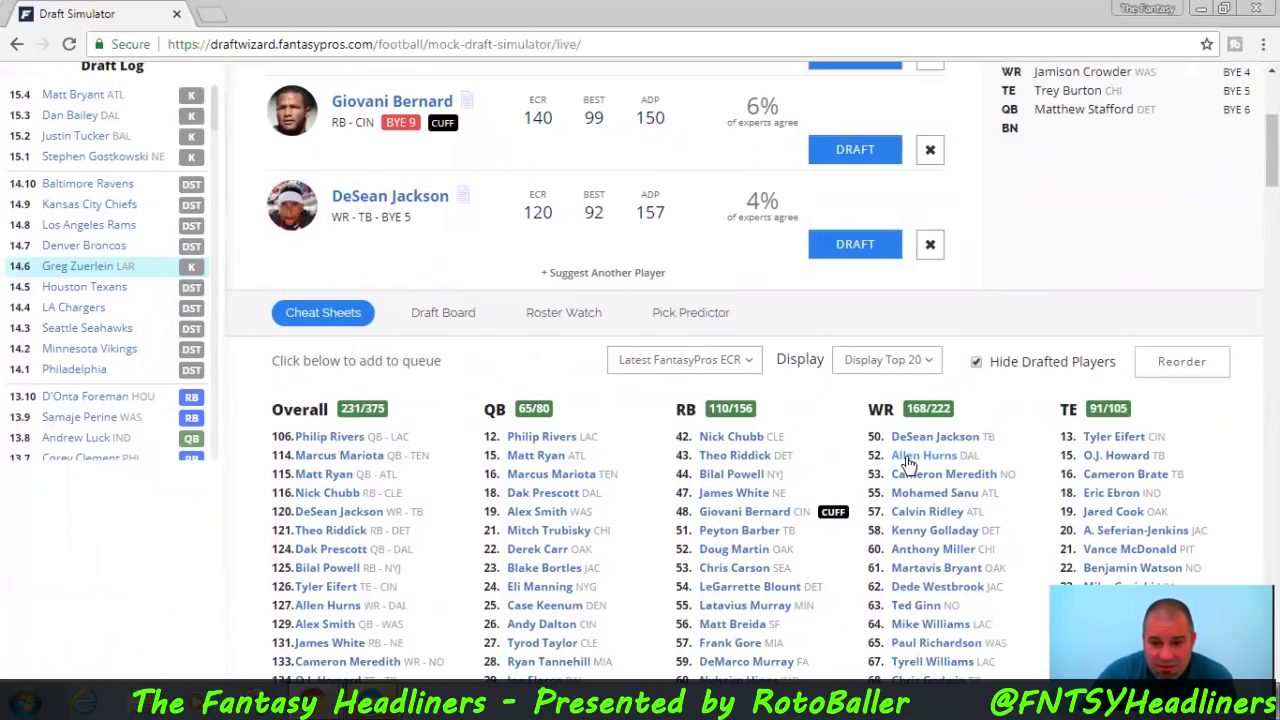
pyautogui.click(947, 514)
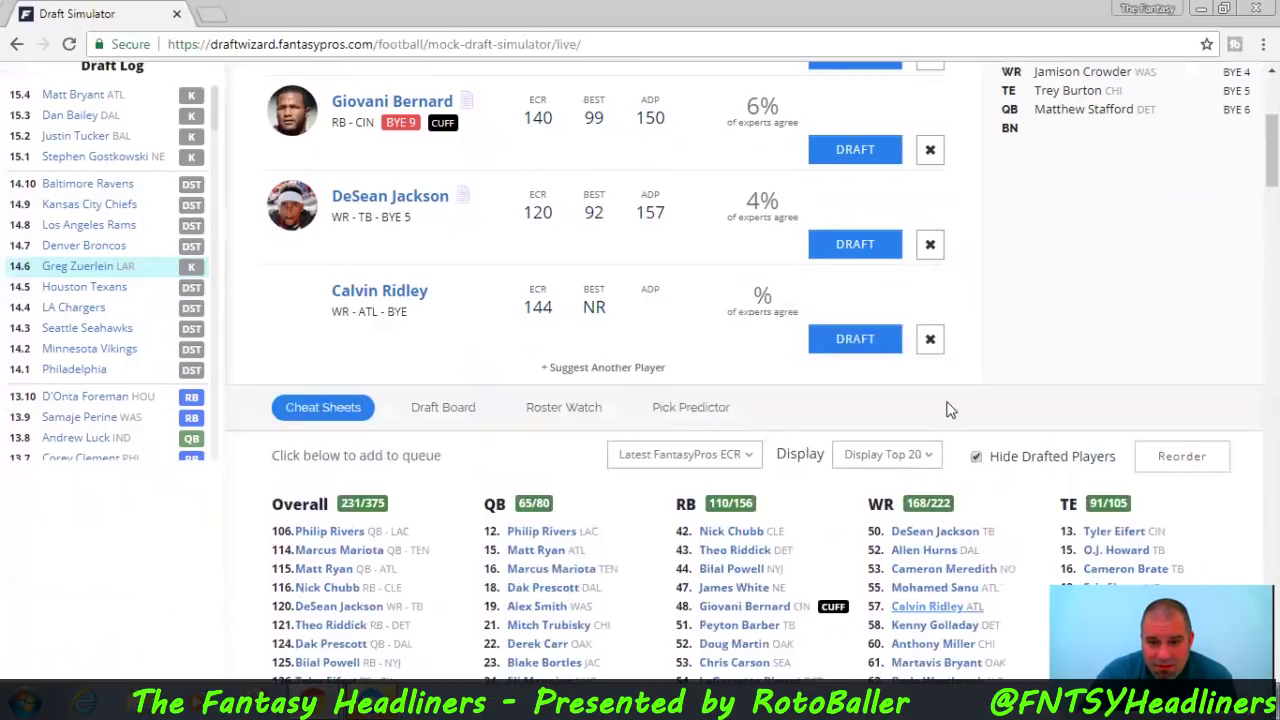
pyautogui.scroll(1, 977, 393)
pyautogui.scroll(2, 977, 393)
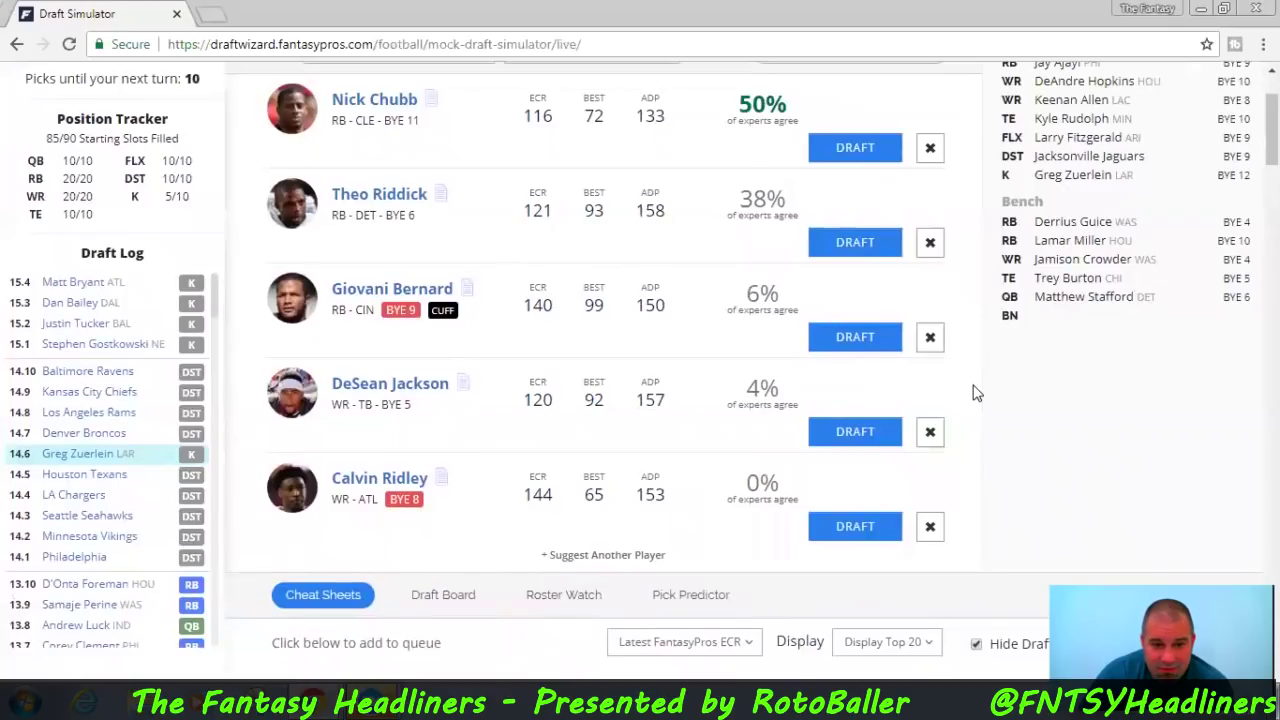
pyautogui.click(853, 527)
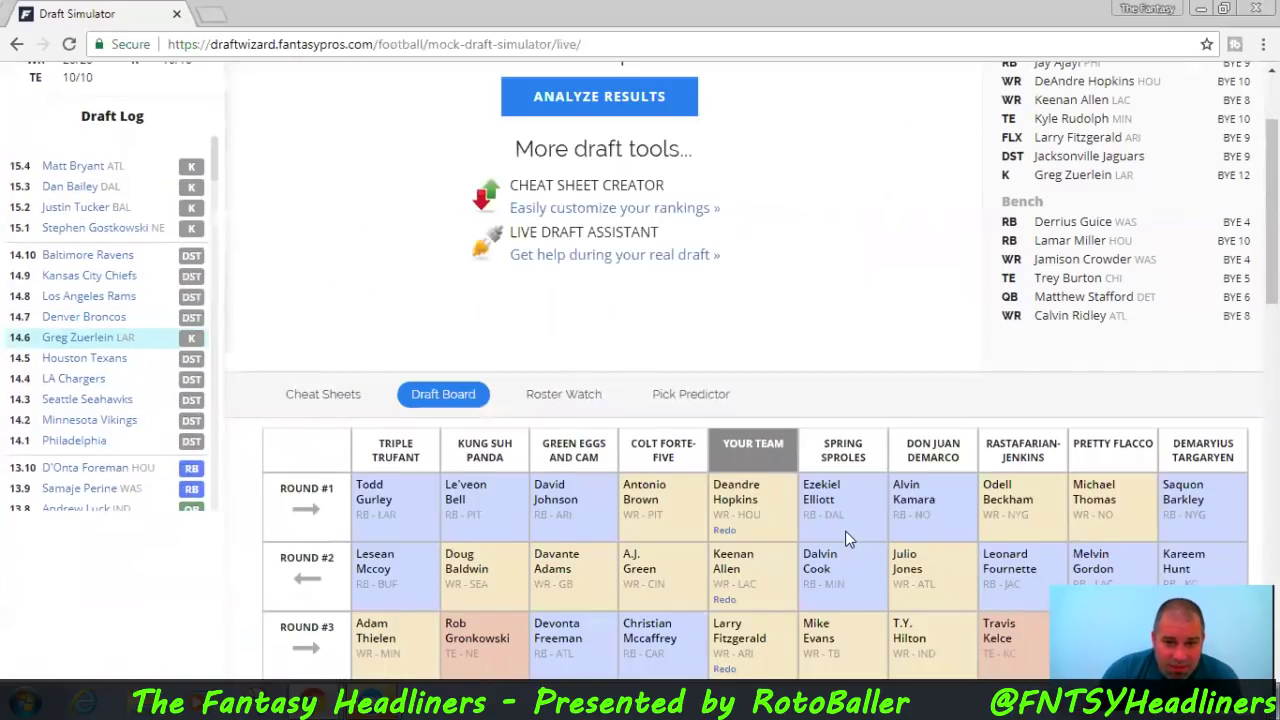